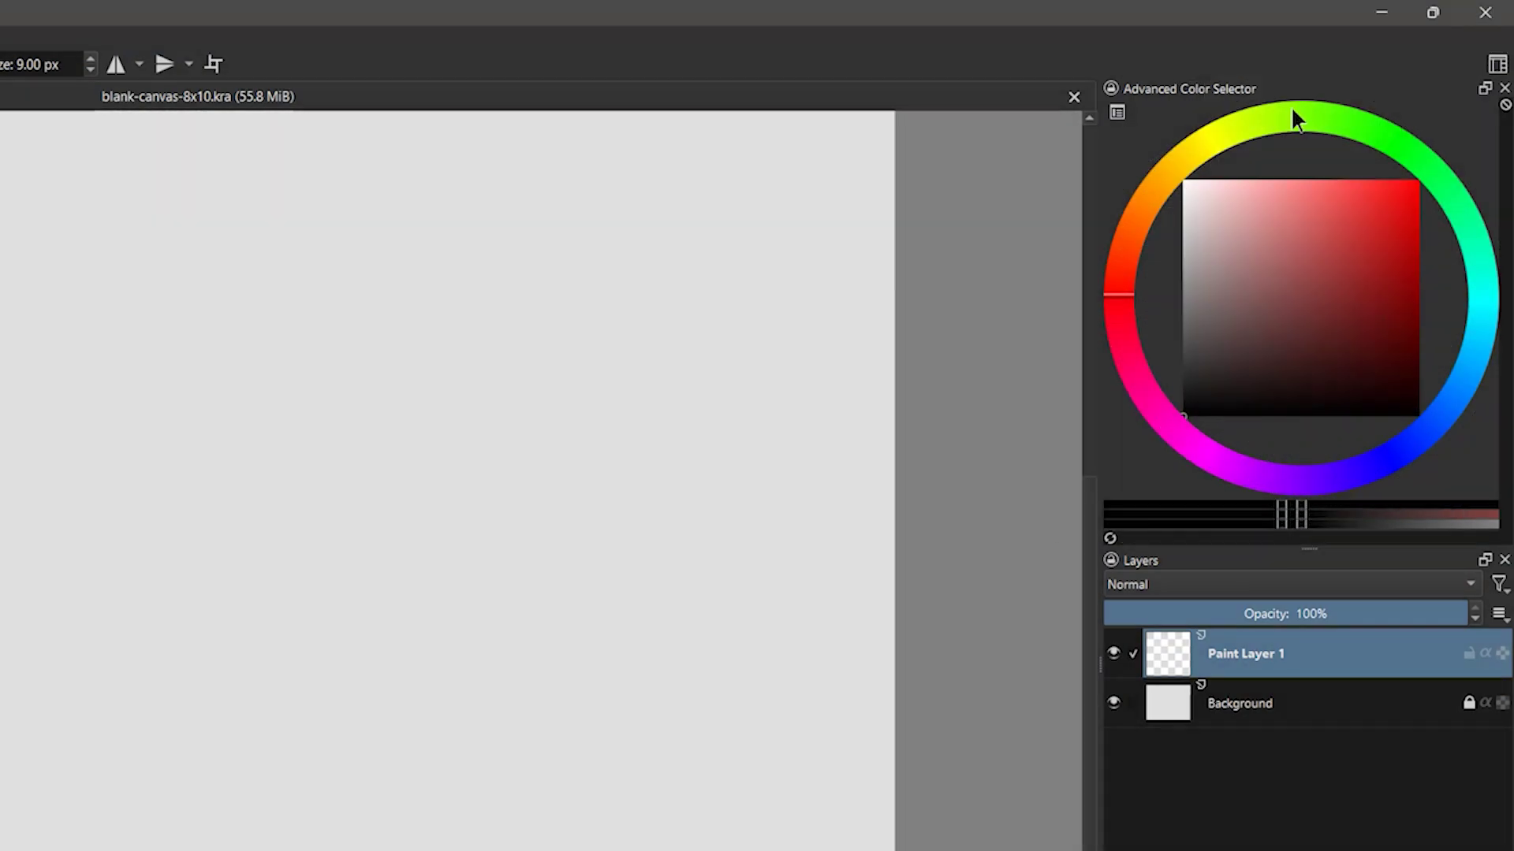
Step: Sweep Krita's hue ring through yellow-green, blue, yellow and magenta, ending on green
{"action": "left_click", "coordinate": [1293, 112]}
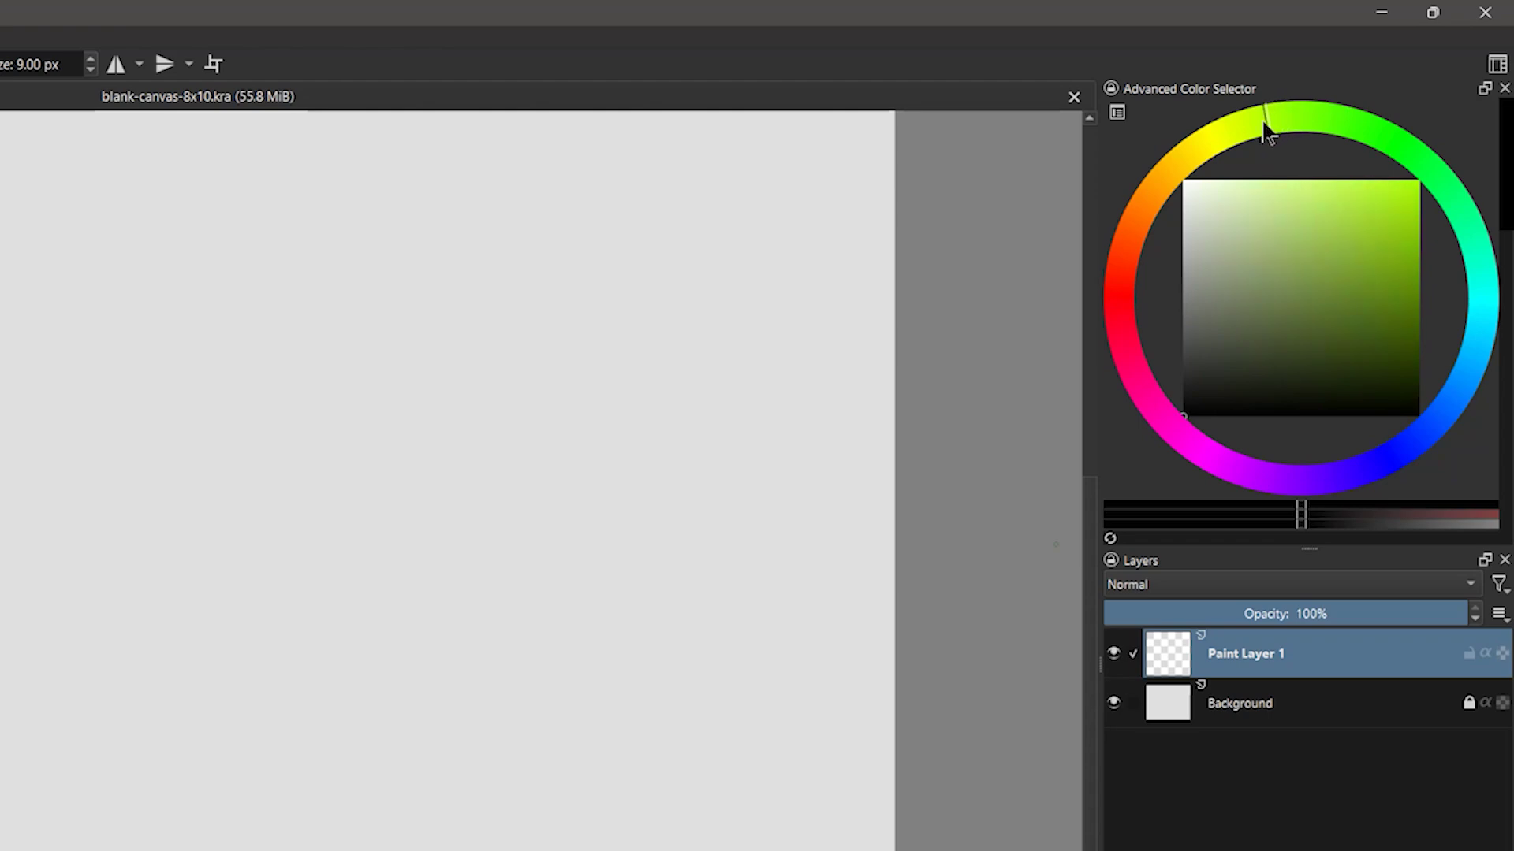
{"action": "mouse_move", "coordinate": [1265, 126]}
{"action": "left_mouse_down"}
{"action": "mouse_move", "coordinate": [1189, 190]}
{"action": "mouse_move", "coordinate": [1147, 336]}
{"action": "mouse_move", "coordinate": [1376, 470]}
{"action": "left_mouse_up"}
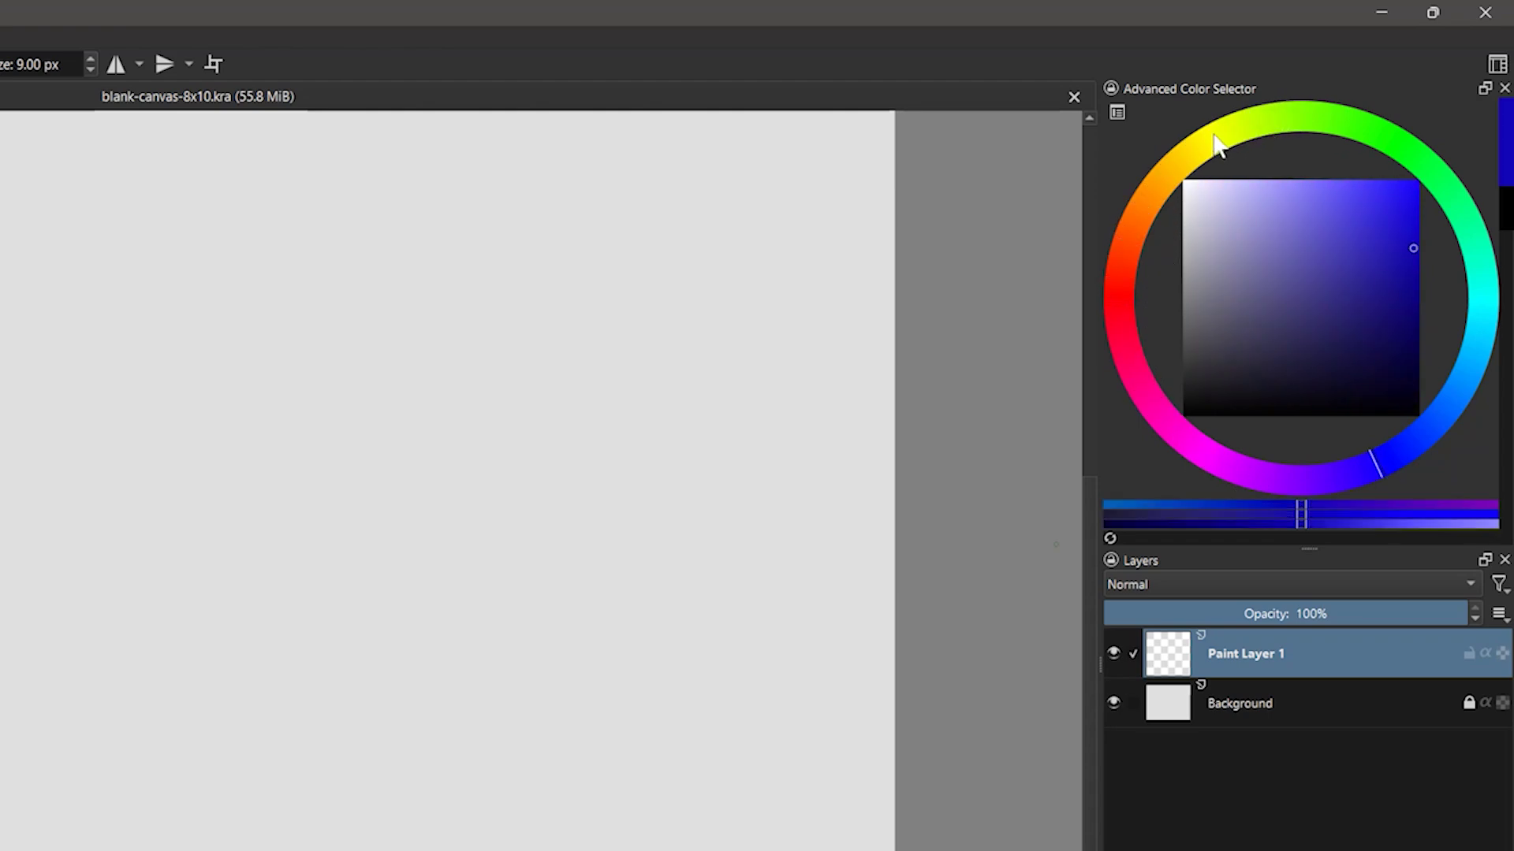
{"action": "left_click", "coordinate": [1218, 144]}
{"action": "left_click", "coordinate": [1169, 429]}
{"action": "left_click", "coordinate": [1376, 136]}
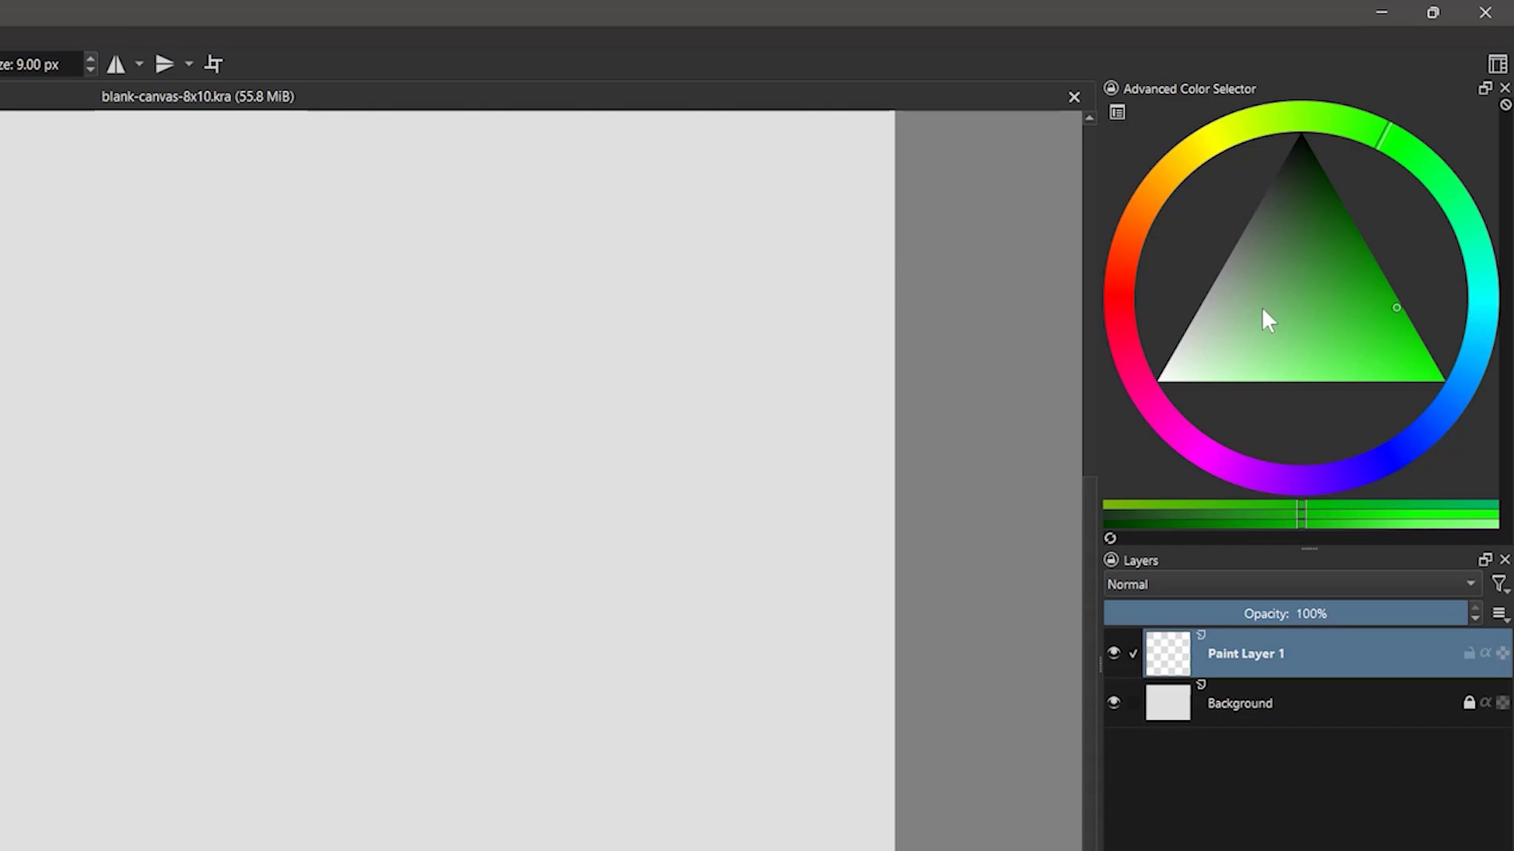
Step: Open the Advanced Color Selector settings and show its grid of selector shapes
{"action": "left_click", "coordinate": [1117, 112]}
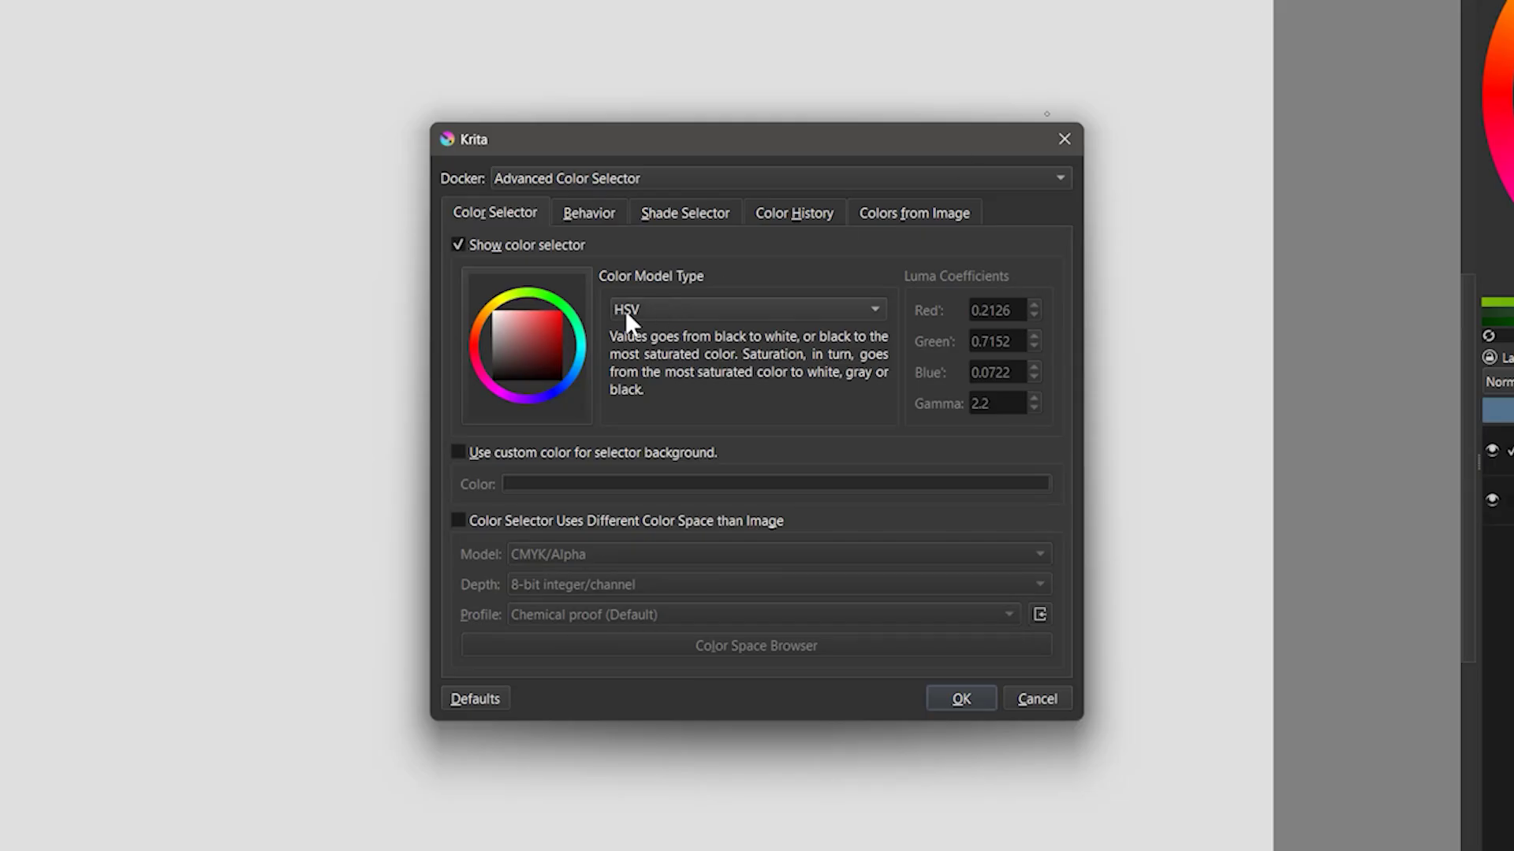
{"action": "left_click", "coordinate": [556, 347]}
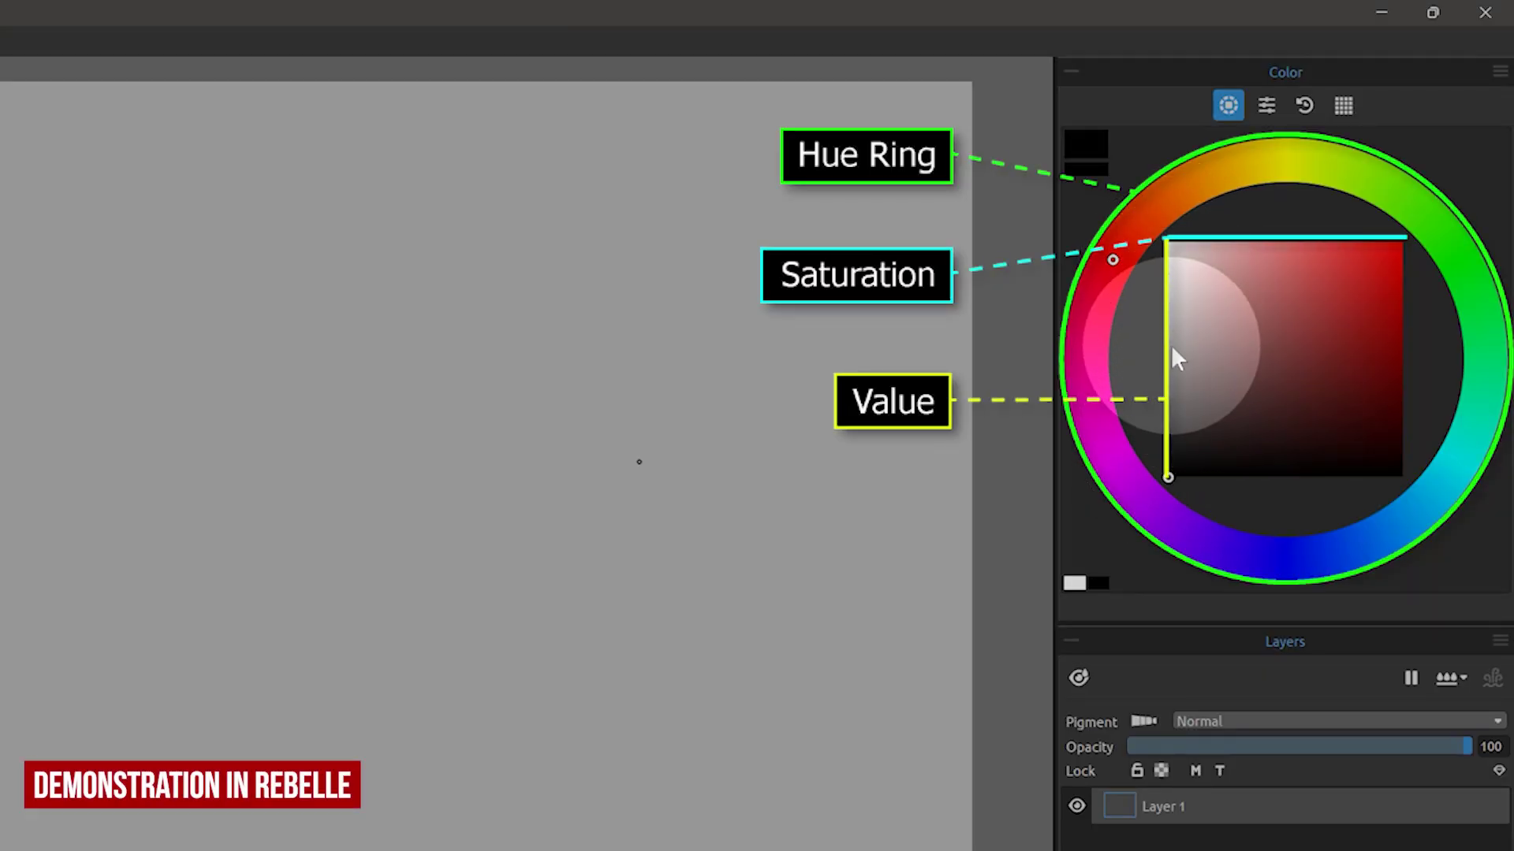
Step: Pick a light grey in the colour square and switch the colour wheel to HSL
{"action": "left_click_drag", "start_coordinate": [1170, 344], "coordinate": [1259, 357]}
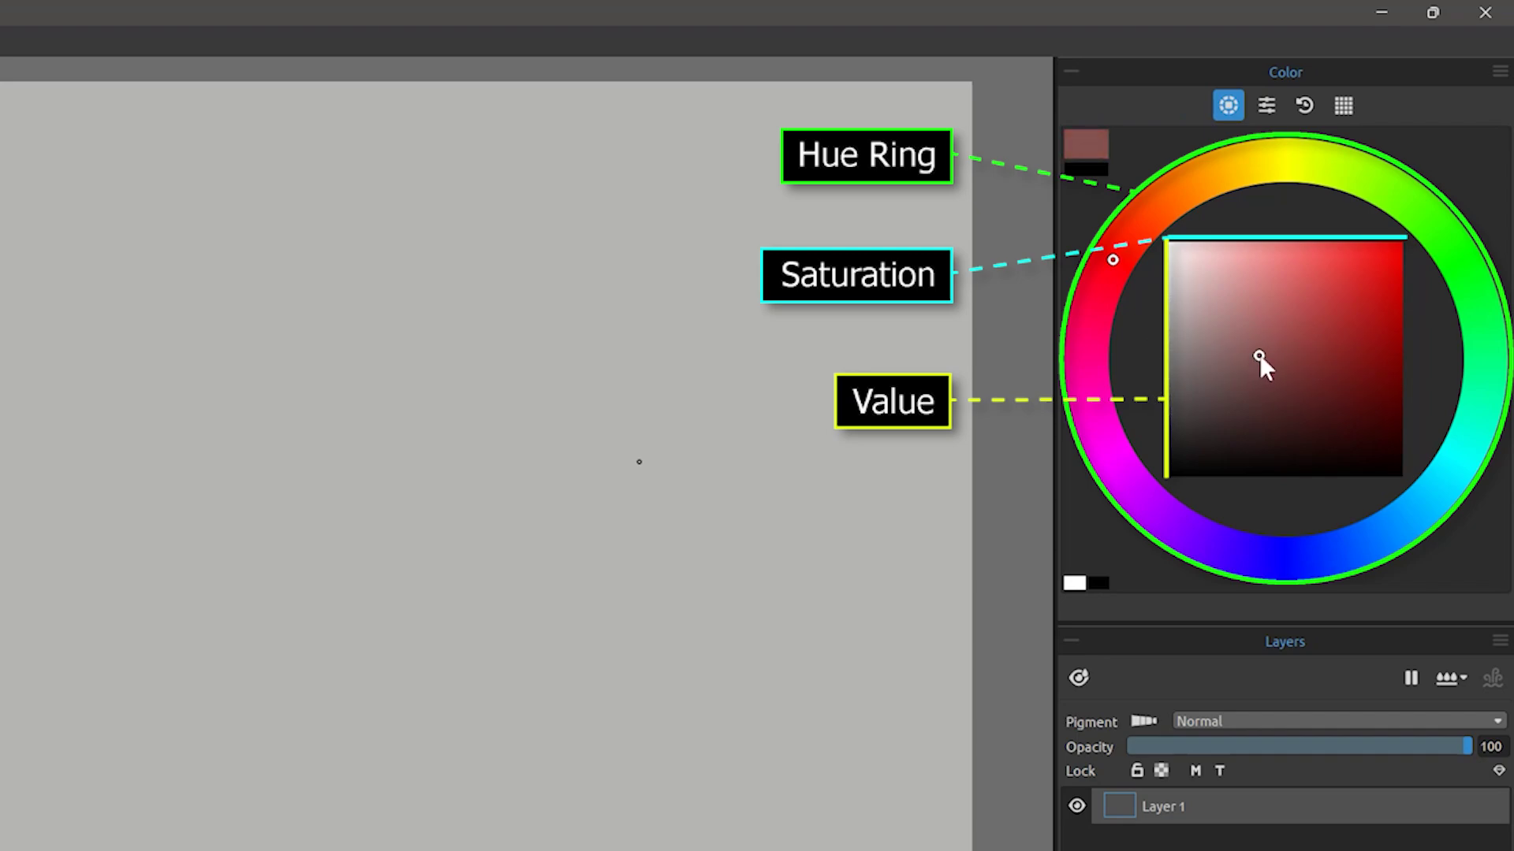
{"action": "left_click", "coordinate": [1499, 71]}
{"action": "mouse_move", "coordinate": [1474, 96]}
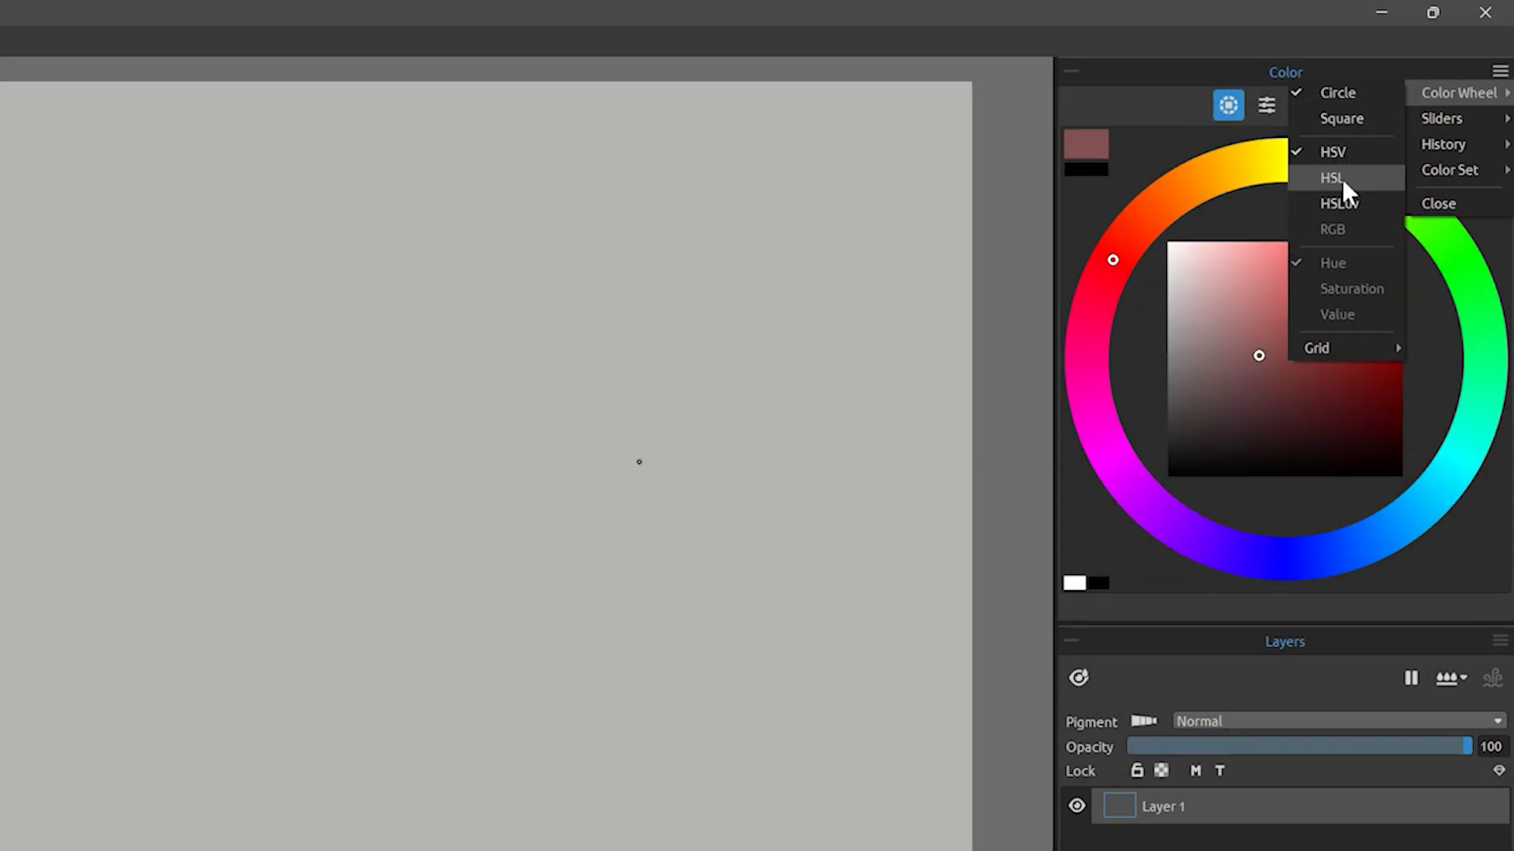
{"action": "left_click", "coordinate": [1341, 178]}
Step: Try the HSLuv colour wheel model, then return the wheel to HSV
{"action": "left_click", "coordinate": [1496, 73]}
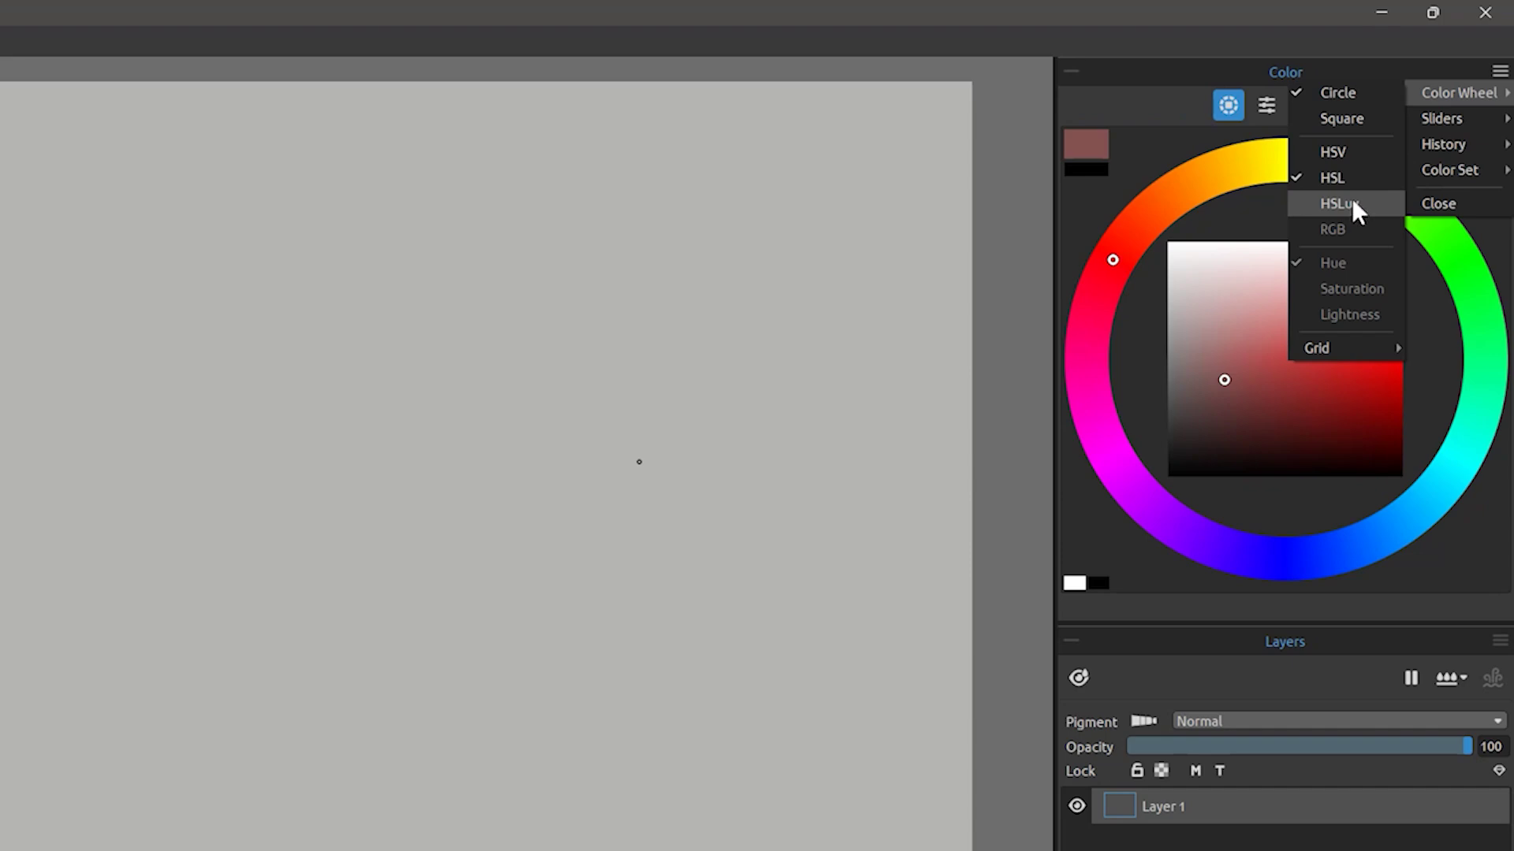
{"action": "left_click", "coordinate": [1353, 207]}
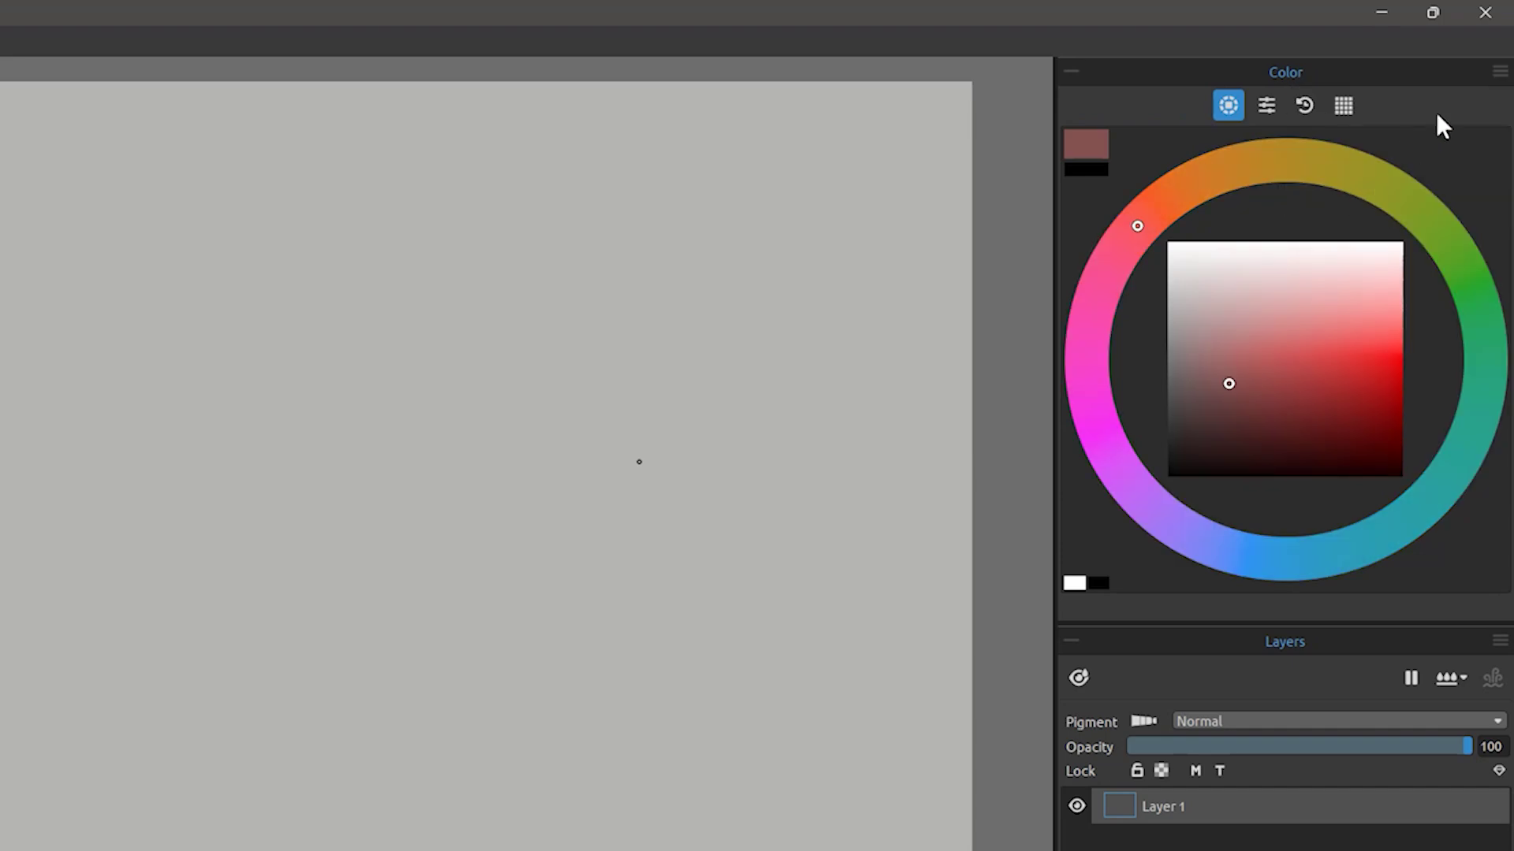
{"action": "left_click", "coordinate": [1500, 73]}
{"action": "mouse_move", "coordinate": [1454, 93]}
{"action": "left_click", "coordinate": [1350, 153]}
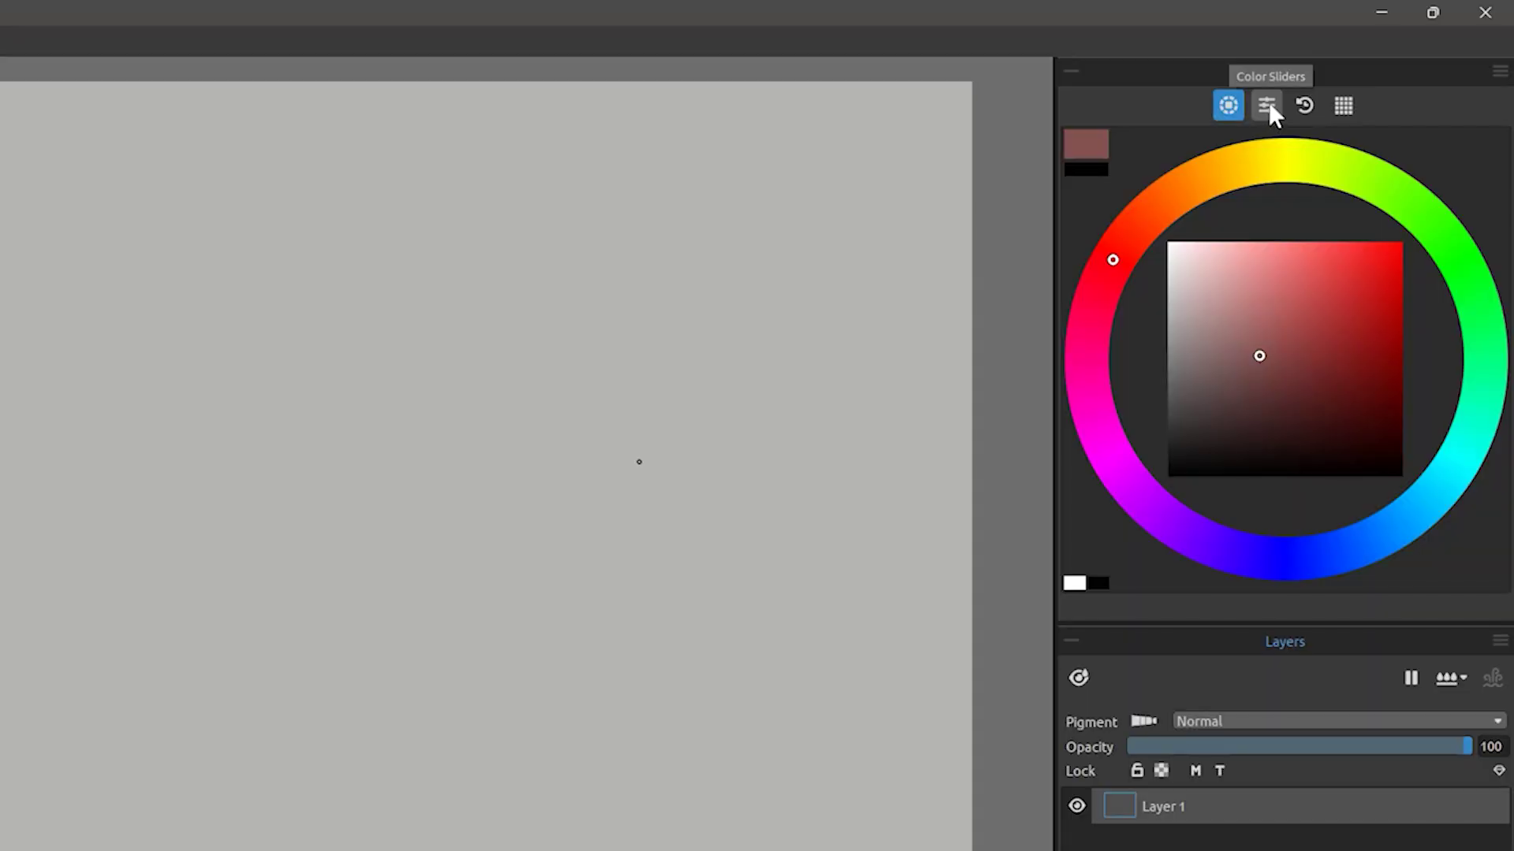
Step: Show the colour sliders, adjust RGB amounts, then switch to HSV and drag toward green
{"action": "left_click", "coordinate": [1267, 106]}
{"action": "mouse_move", "coordinate": [1281, 553]}
{"action": "left_mouse_down"}
{"action": "mouse_move", "coordinate": [1351, 553]}
{"action": "mouse_move", "coordinate": [1286, 553]}
{"action": "left_mouse_up"}
{"action": "left_click_drag", "start_coordinate": [1204, 576], "coordinate": [1264, 600]}
{"action": "left_click", "coordinate": [1500, 72]}
{"action": "mouse_move", "coordinate": [1469, 120]}
{"action": "left_click", "coordinate": [1342, 110]}
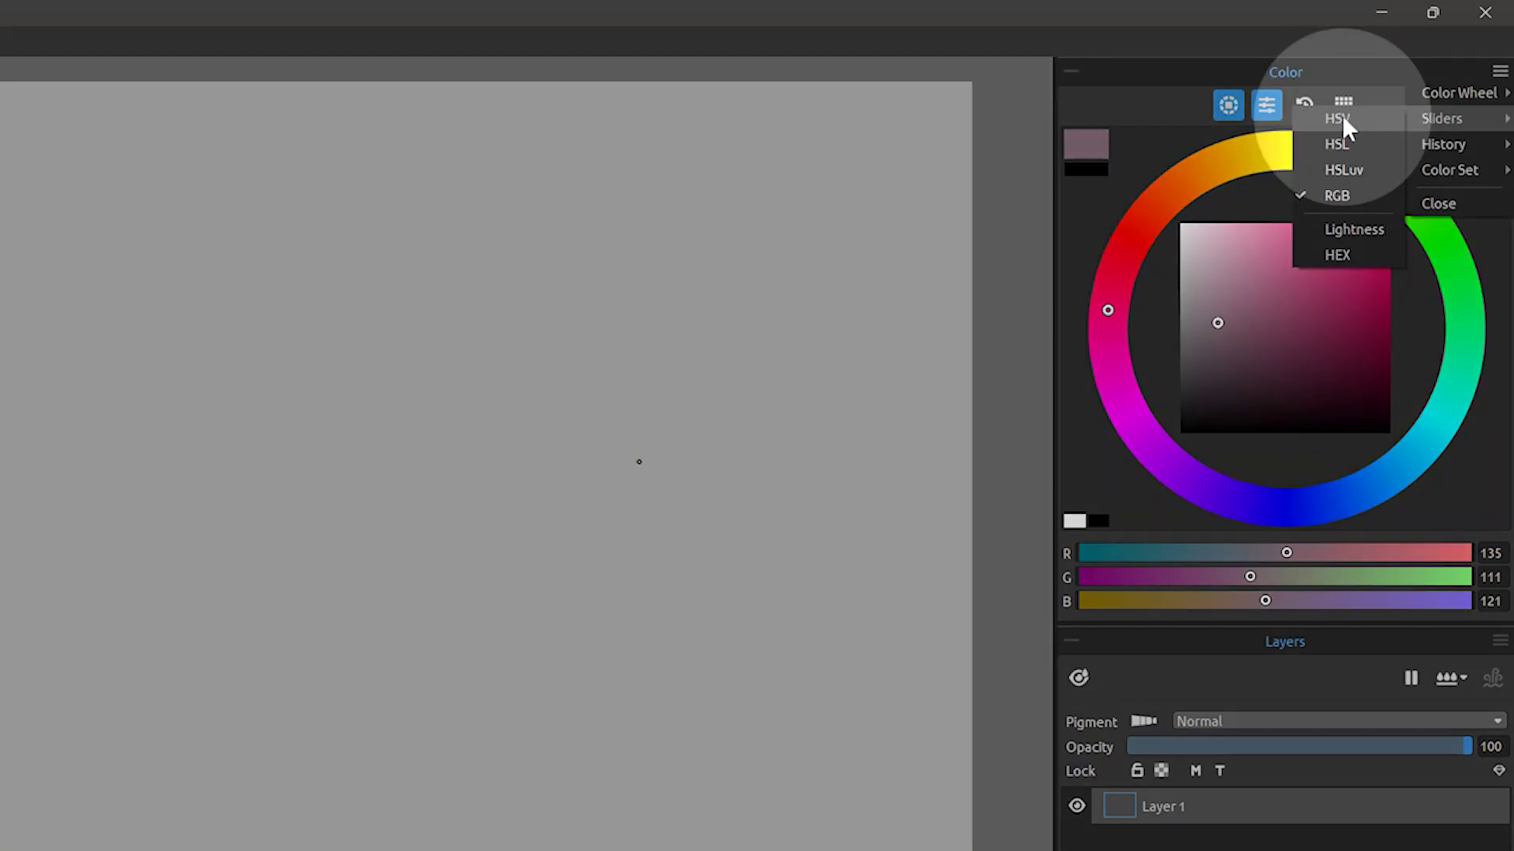
{"action": "left_click_drag", "start_coordinate": [1443, 553], "coordinate": [1307, 578]}
{"action": "mouse_move", "coordinate": [1285, 601]}
{"action": "left_mouse_down"}
{"action": "mouse_move", "coordinate": [1232, 600]}
{"action": "mouse_move", "coordinate": [1279, 601]}
{"action": "left_mouse_up"}
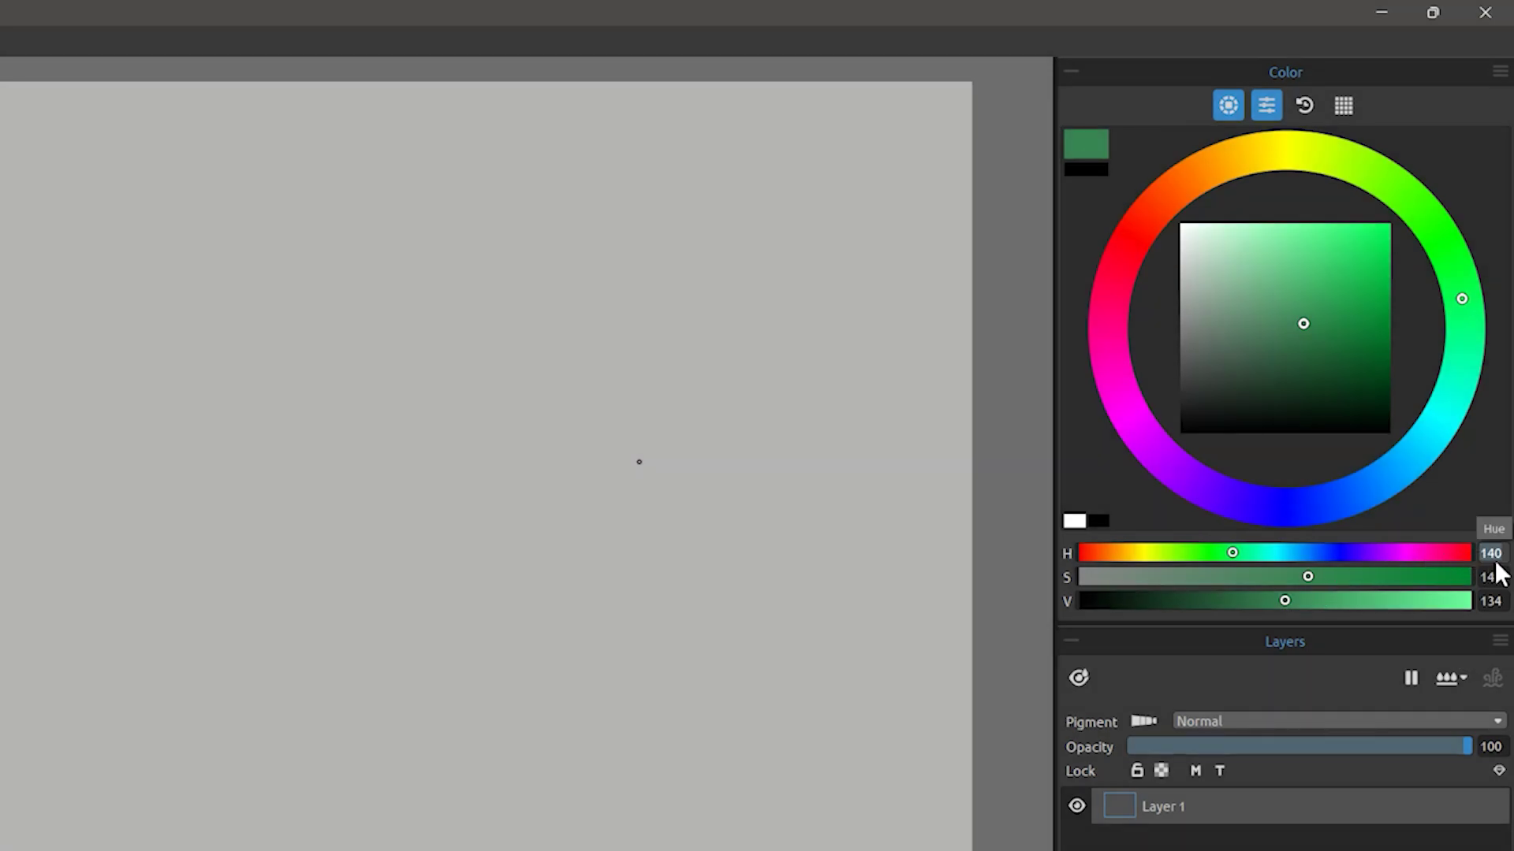
Step: Enter H 128, S 128, V 128 and paint a green blob on the canvas
{"action": "left_click", "coordinate": [1490, 554]}
{"action": "type", "text": "128"}
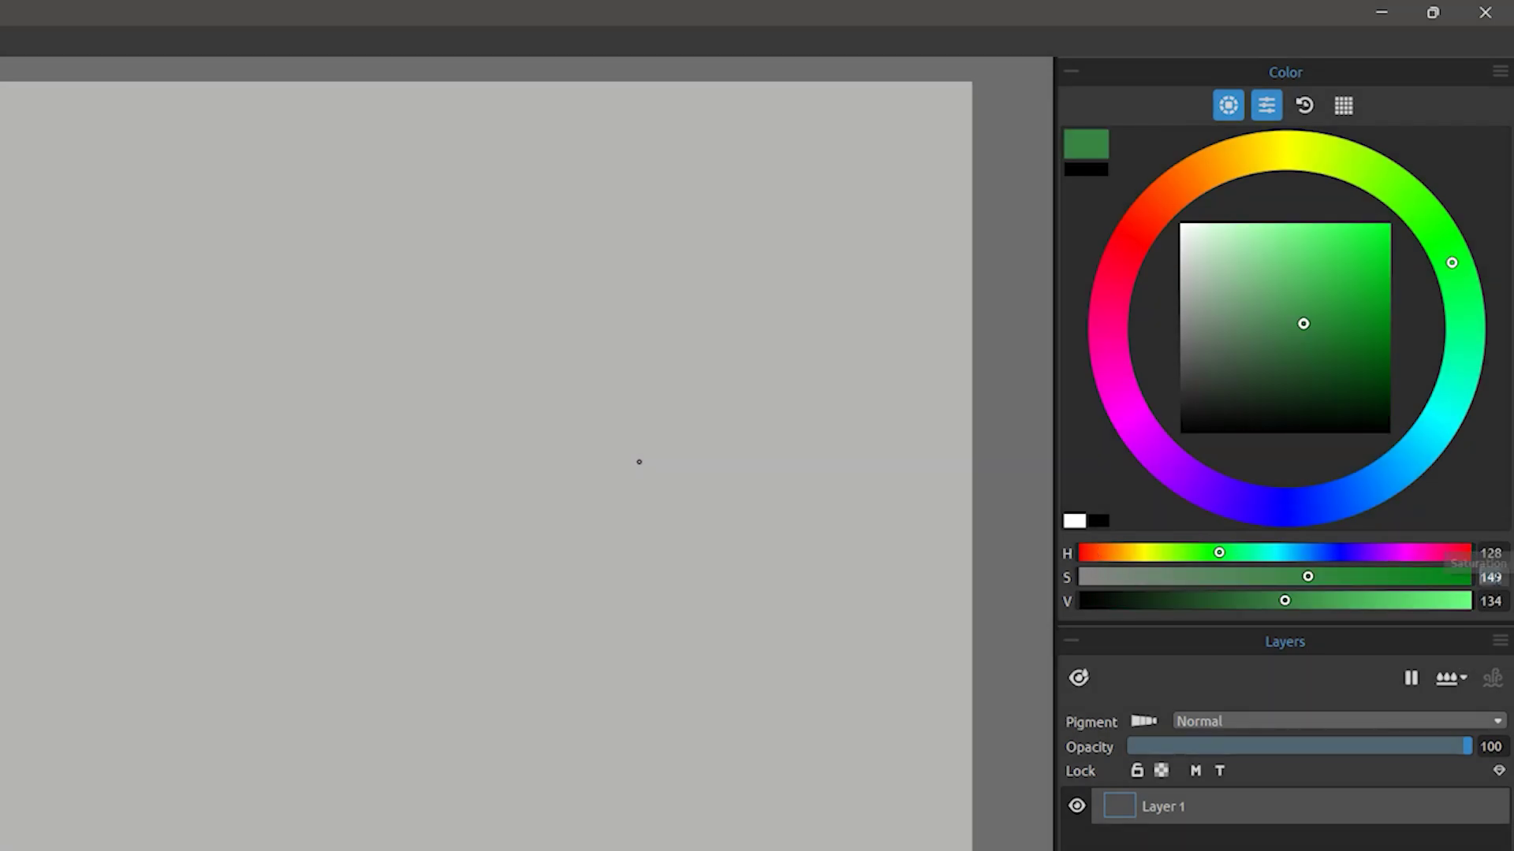
{"action": "key", "text": "Tab"}
{"action": "type", "text": "128"}
{"action": "key", "text": "Tab"}
{"action": "type", "text": "128"}
{"action": "key", "text": "Return"}
{"action": "mouse_move", "coordinate": [818, 421]}
{"action": "left_mouse_down"}
{"action": "mouse_move", "coordinate": [853, 418]}
{"action": "mouse_move", "coordinate": [843, 440]}
{"action": "mouse_move", "coordinate": [856, 411]}
{"action": "mouse_move", "coordinate": [841, 484]}
{"action": "left_mouse_up"}
Step: Darken the green, reset V to 128, and paint another dab beside the blob
{"action": "left_click", "coordinate": [1253, 602]}
{"action": "left_click", "coordinate": [1227, 601]}
{"action": "left_click", "coordinate": [1490, 602]}
{"action": "type", "text": "128"}
{"action": "key", "text": "Return"}
{"action": "left_click_drag", "start_coordinate": [899, 406], "coordinate": [879, 418]}
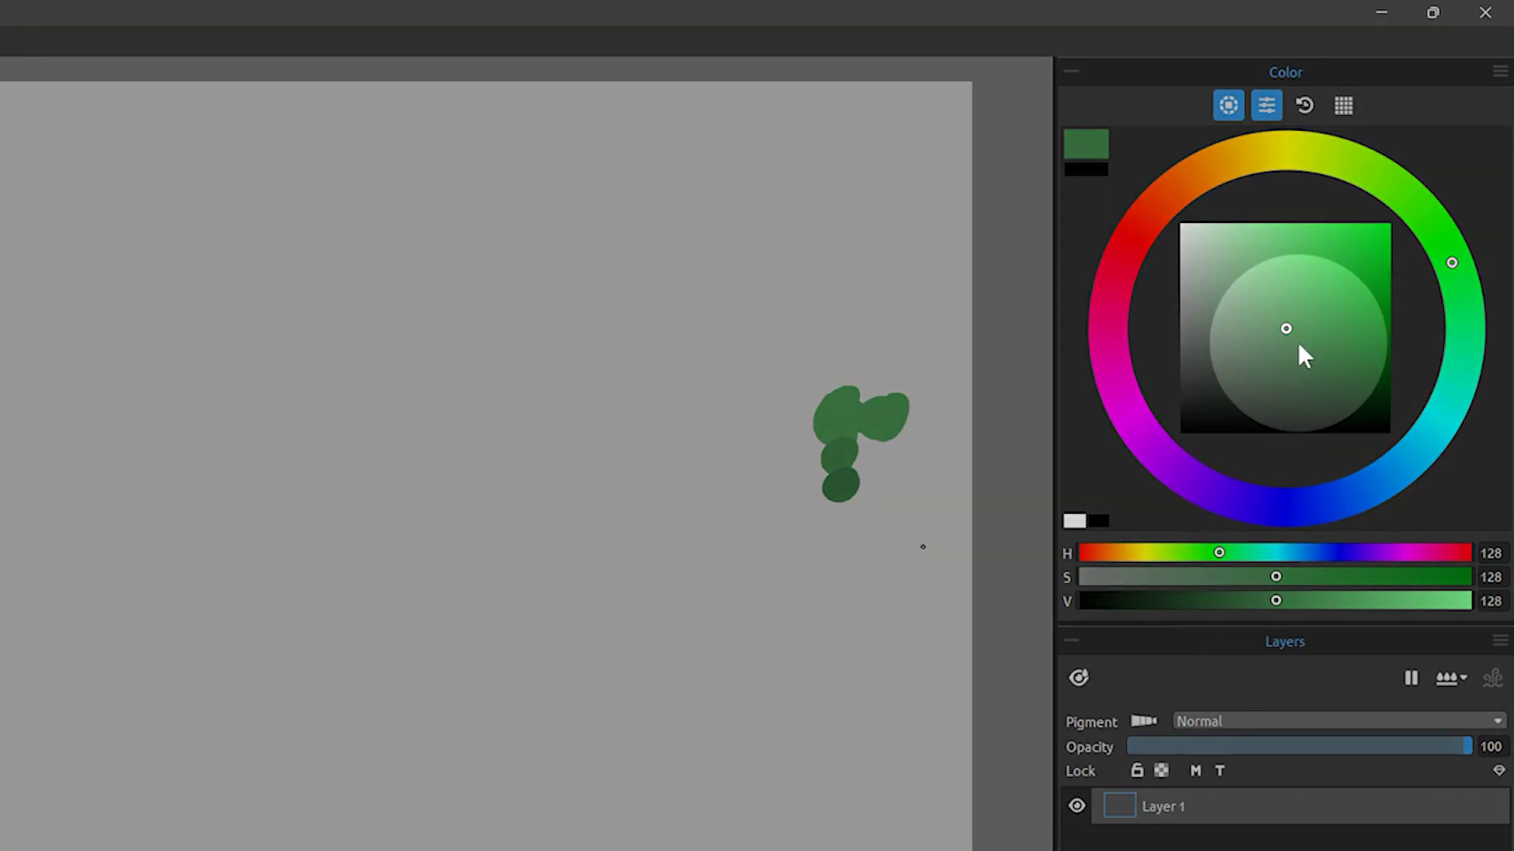
Step: Shift the hue and saturation sliders, then pick a brighter blue in the colour square
{"action": "mouse_move", "coordinate": [1218, 552]}
{"action": "left_mouse_down"}
{"action": "mouse_move", "coordinate": [1073, 587]}
{"action": "mouse_move", "coordinate": [1236, 539]}
{"action": "mouse_move", "coordinate": [1333, 555]}
{"action": "left_mouse_up"}
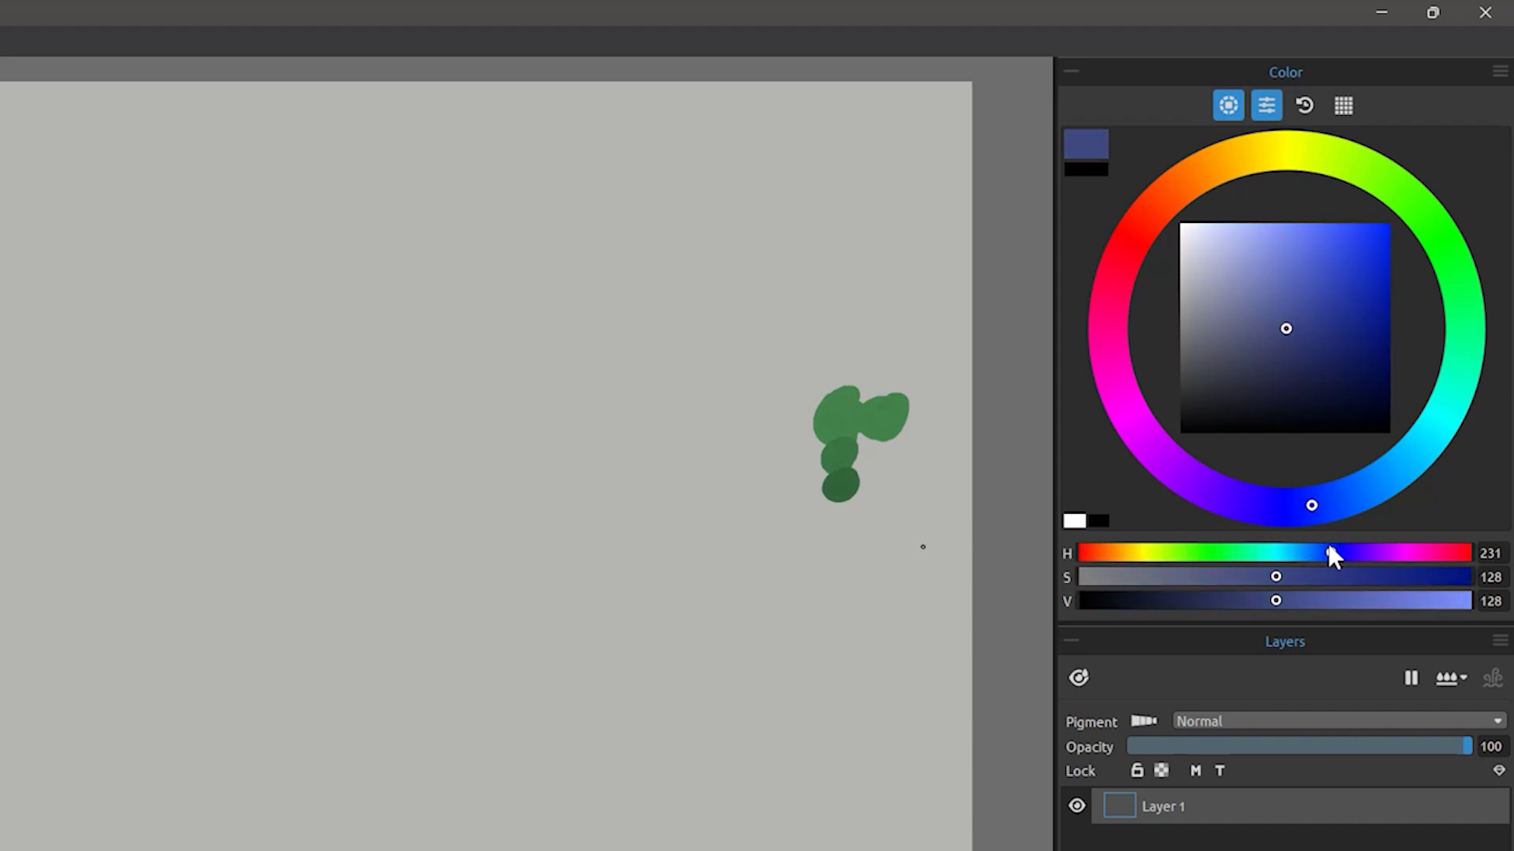
{"action": "mouse_move", "coordinate": [1276, 575]}
{"action": "left_mouse_down"}
{"action": "mouse_move", "coordinate": [1443, 578]}
{"action": "mouse_move", "coordinate": [1197, 579]}
{"action": "mouse_move", "coordinate": [1274, 600]}
{"action": "mouse_move", "coordinate": [1445, 601]}
{"action": "mouse_move", "coordinate": [1187, 600]}
{"action": "left_mouse_up"}
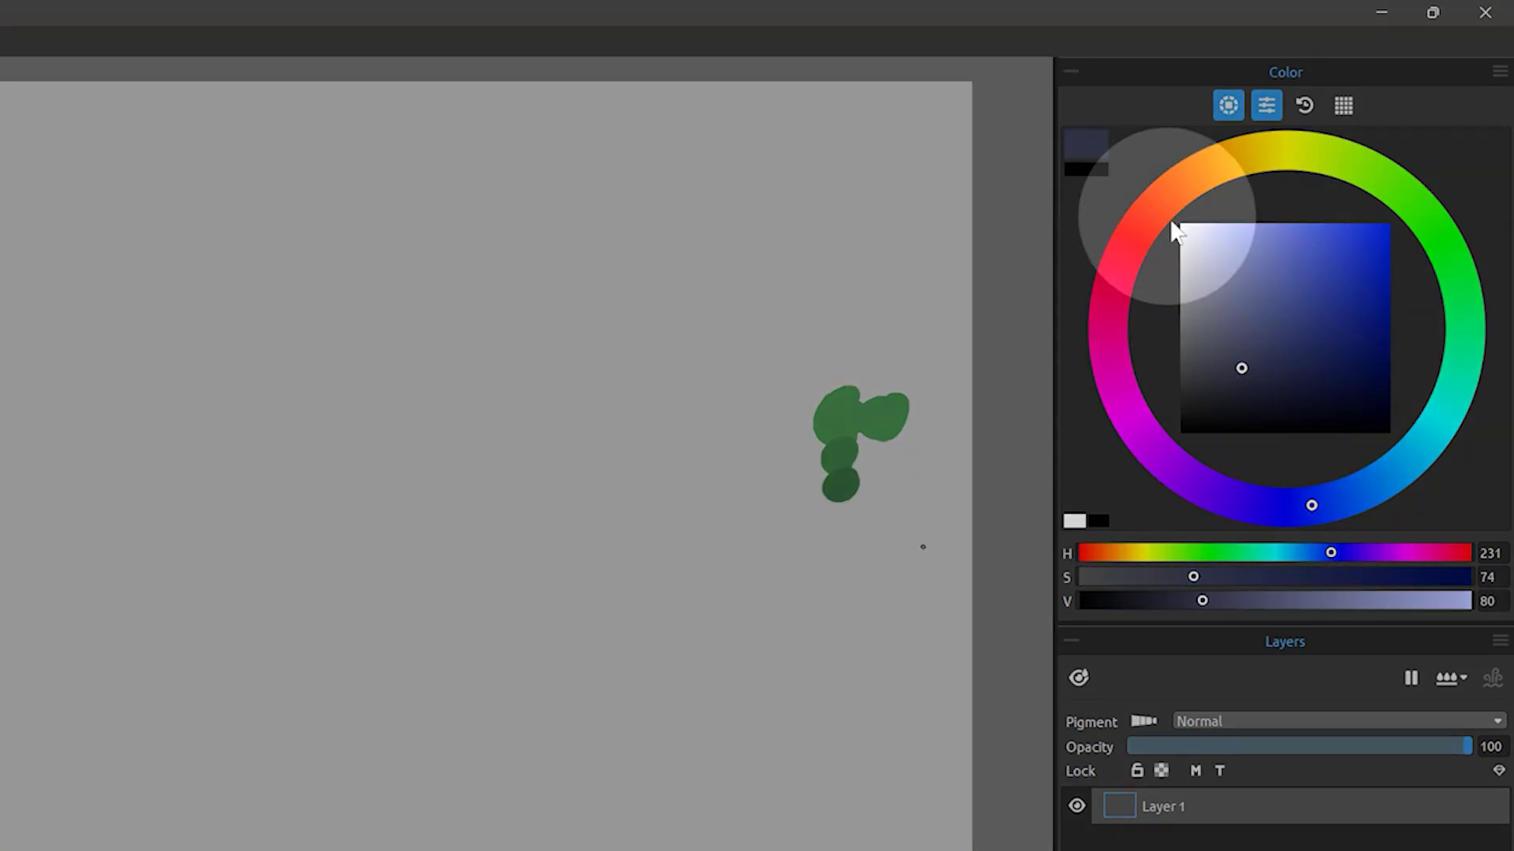
{"action": "left_click", "coordinate": [1294, 300]}
{"action": "mouse_move", "coordinate": [1293, 302]}
{"action": "left_mouse_down"}
{"action": "mouse_move", "coordinate": [1239, 302]}
{"action": "mouse_move", "coordinate": [1299, 238]}
{"action": "left_mouse_up"}
Step: Paint several blue dabs above the green strokes
{"action": "left_click", "coordinate": [865, 247]}
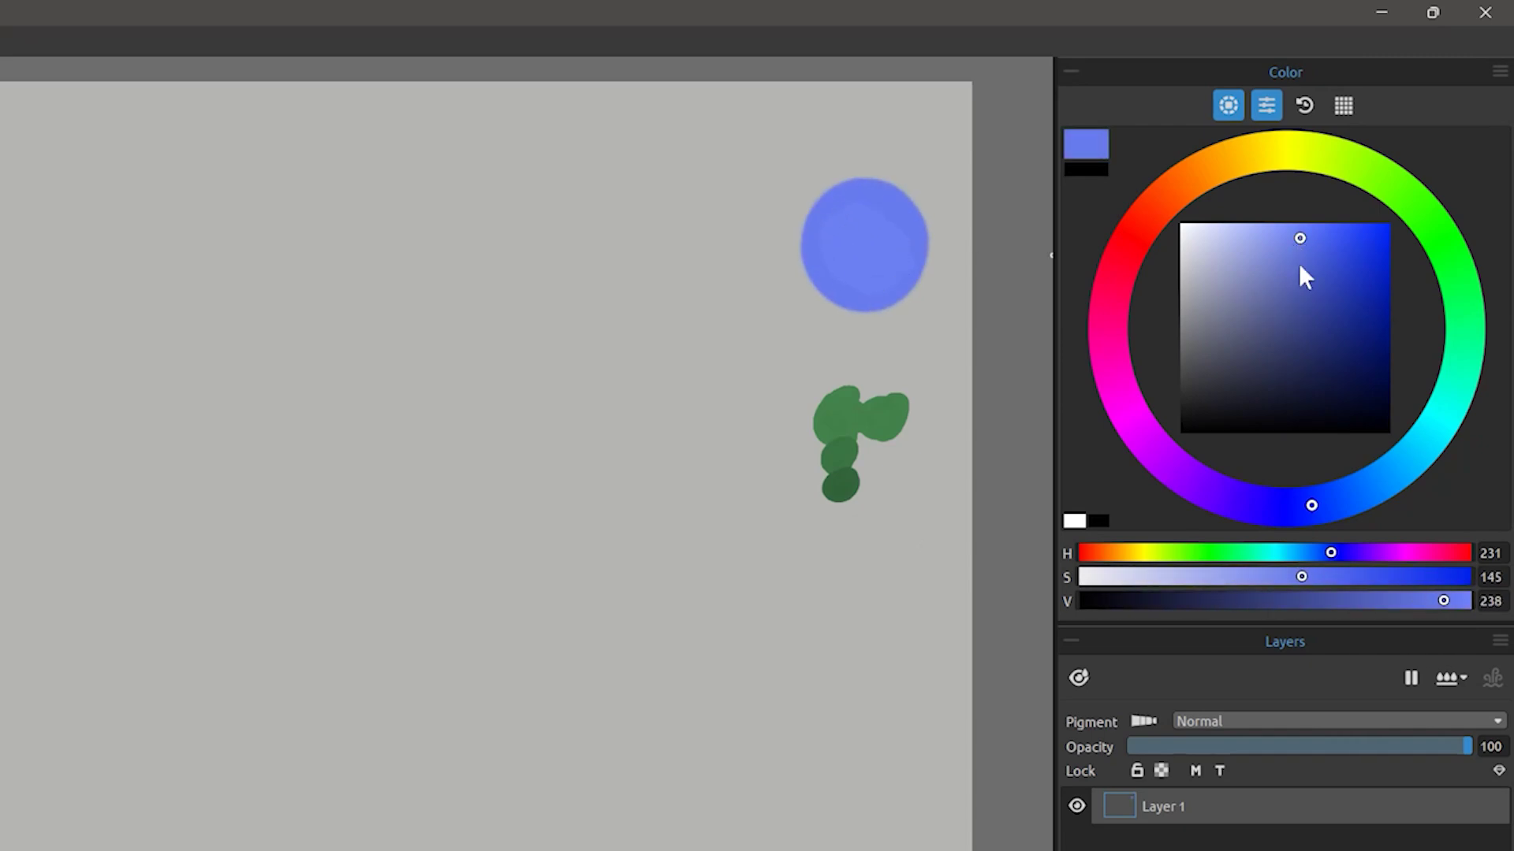
{"action": "left_click", "coordinate": [807, 308]}
{"action": "left_click", "coordinate": [1271, 232]}
{"action": "left_click", "coordinate": [769, 244]}
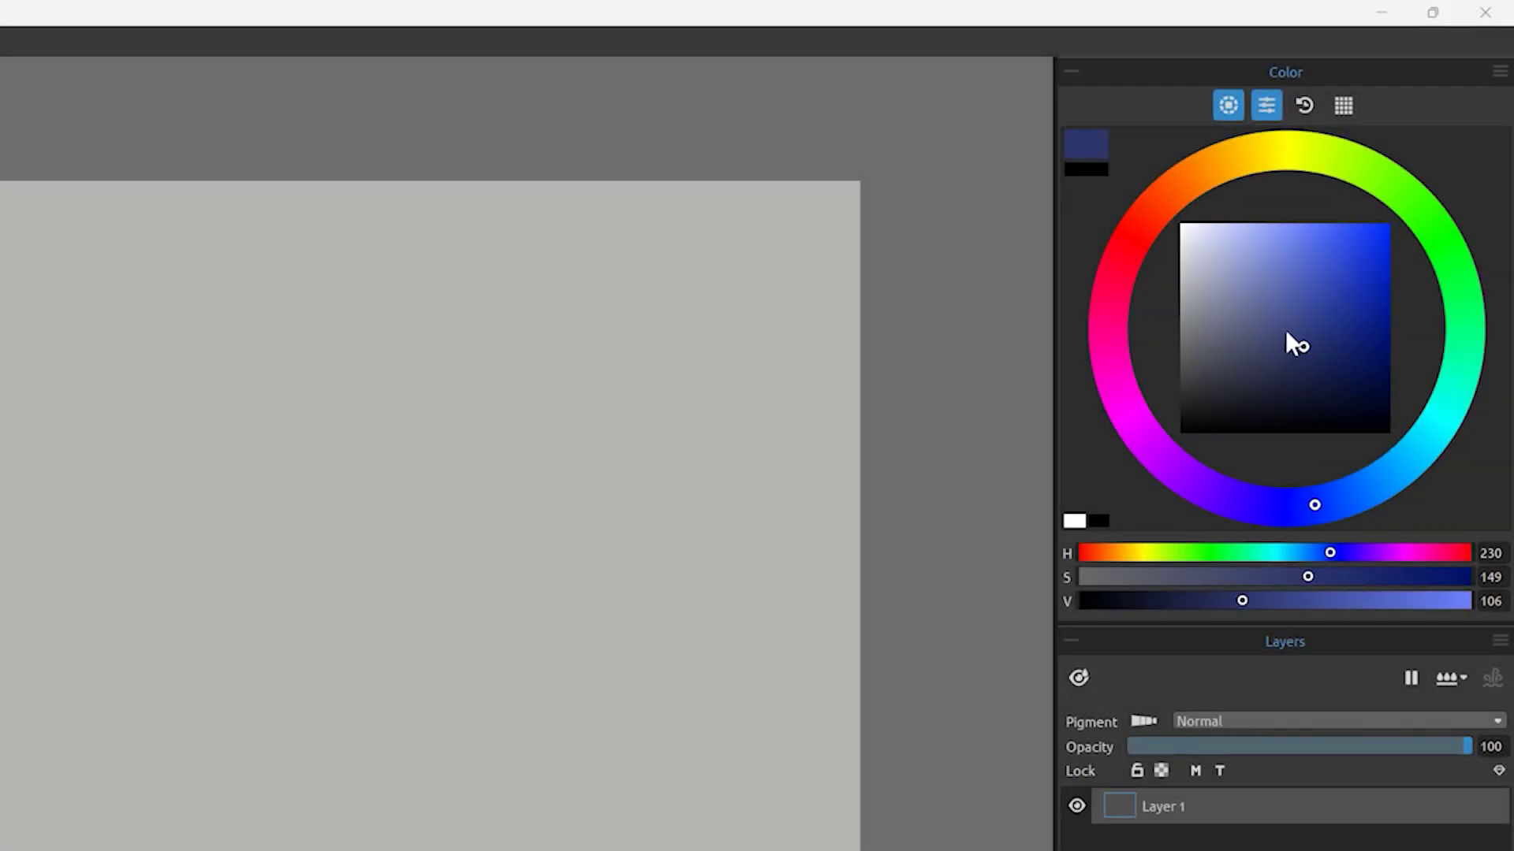
Step: Move the hue to about 211 and tune the square to S 158, V 251
{"action": "mouse_move", "coordinate": [1315, 507]}
{"action": "left_mouse_down"}
{"action": "mouse_move", "coordinate": [1412, 467]}
{"action": "mouse_move", "coordinate": [1234, 505]}
{"action": "mouse_move", "coordinate": [1375, 490]}
{"action": "mouse_move", "coordinate": [1357, 505]}
{"action": "mouse_move", "coordinate": [1288, 514]}
{"action": "mouse_move", "coordinate": [1440, 433]}
{"action": "mouse_move", "coordinate": [1369, 490]}
{"action": "left_mouse_up"}
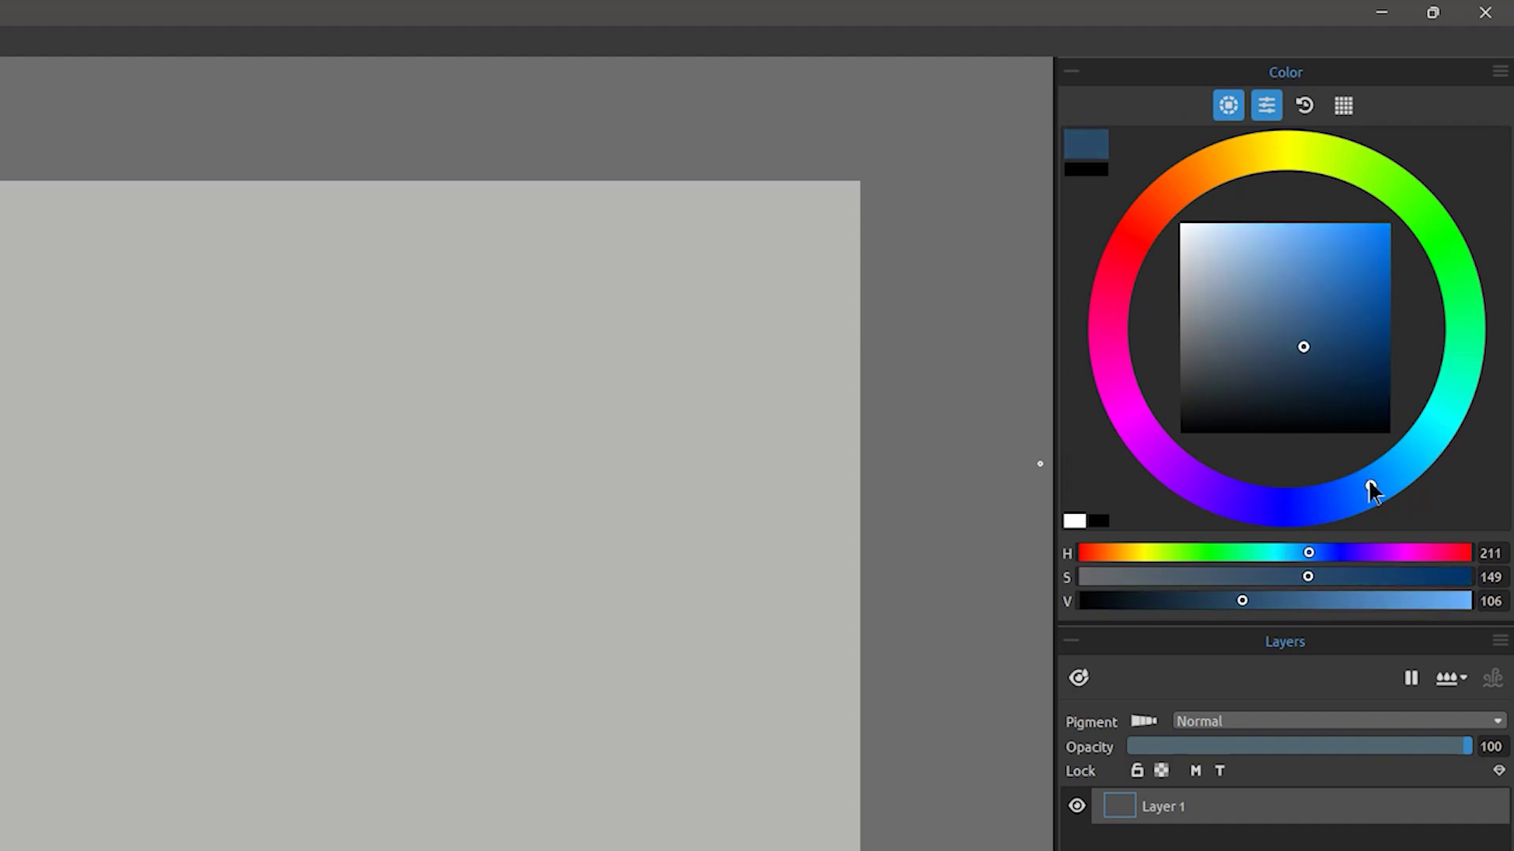
{"action": "mouse_move", "coordinate": [1310, 307]}
{"action": "left_mouse_down"}
{"action": "mouse_move", "coordinate": [1311, 287]}
{"action": "mouse_move", "coordinate": [1311, 335]}
{"action": "mouse_move", "coordinate": [1316, 241]}
{"action": "left_mouse_up"}
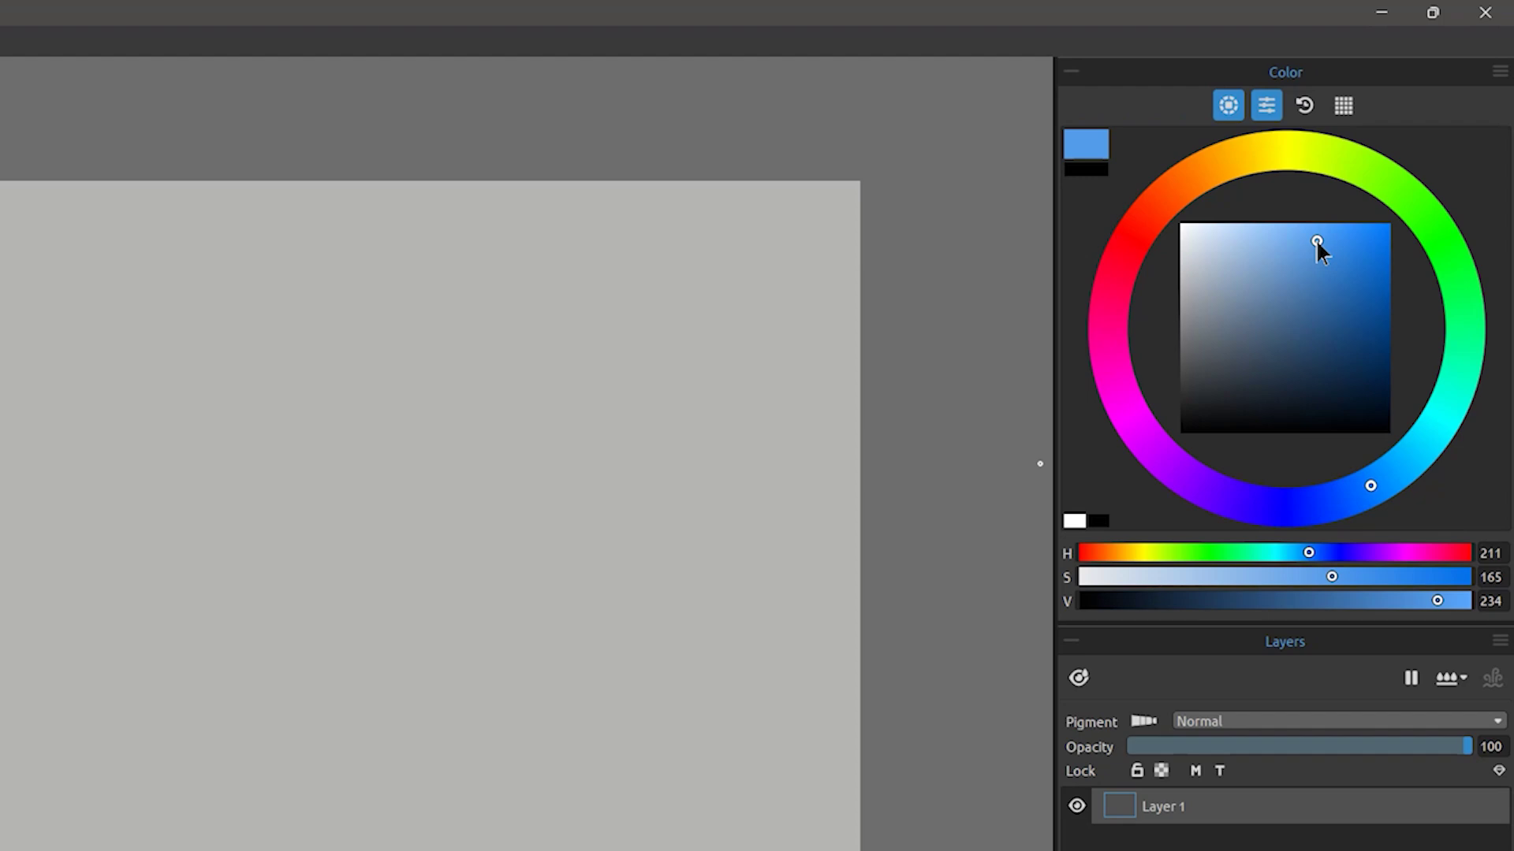
{"action": "mouse_move", "coordinate": [1316, 239]}
{"action": "left_mouse_down"}
{"action": "mouse_move", "coordinate": [1212, 234]}
{"action": "mouse_move", "coordinate": [1372, 242]}
{"action": "mouse_move", "coordinate": [1290, 223]}
{"action": "left_mouse_up"}
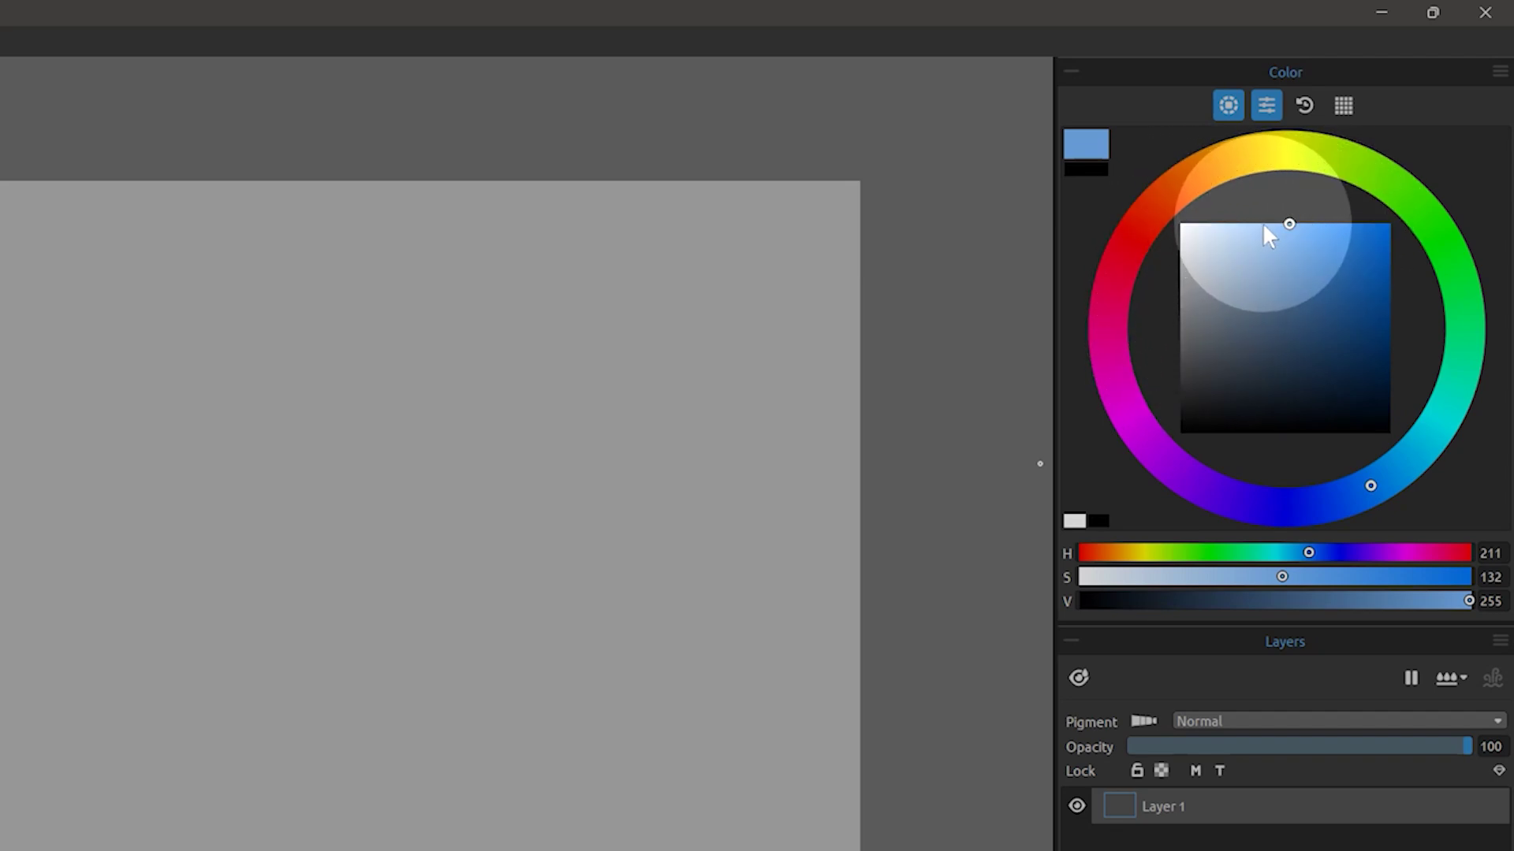
{"action": "mouse_move", "coordinate": [1289, 222]}
{"action": "left_mouse_down"}
{"action": "mouse_move", "coordinate": [1282, 270]}
{"action": "mouse_move", "coordinate": [1274, 240]}
{"action": "mouse_move", "coordinate": [1297, 305]}
{"action": "mouse_move", "coordinate": [1267, 256]}
{"action": "mouse_move", "coordinate": [1288, 265]}
{"action": "mouse_move", "coordinate": [1295, 221]}
{"action": "mouse_move", "coordinate": [1302, 240]}
{"action": "mouse_move", "coordinate": [1310, 229]}
{"action": "left_mouse_up"}
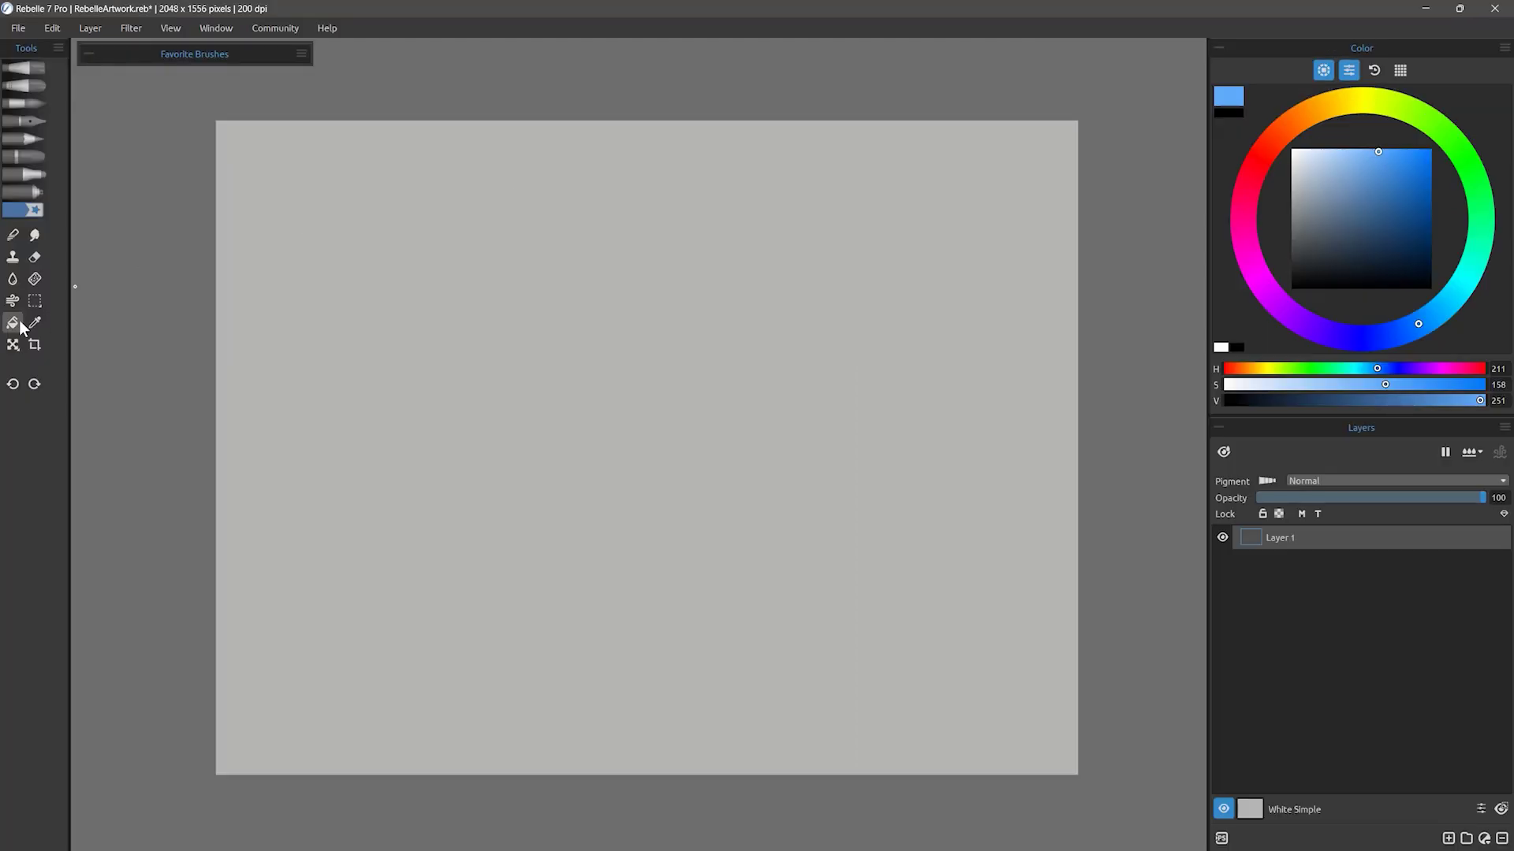
Step: Fill the whole canvas with the light sky blue using the Fill tool
{"action": "left_click", "coordinate": [13, 324]}
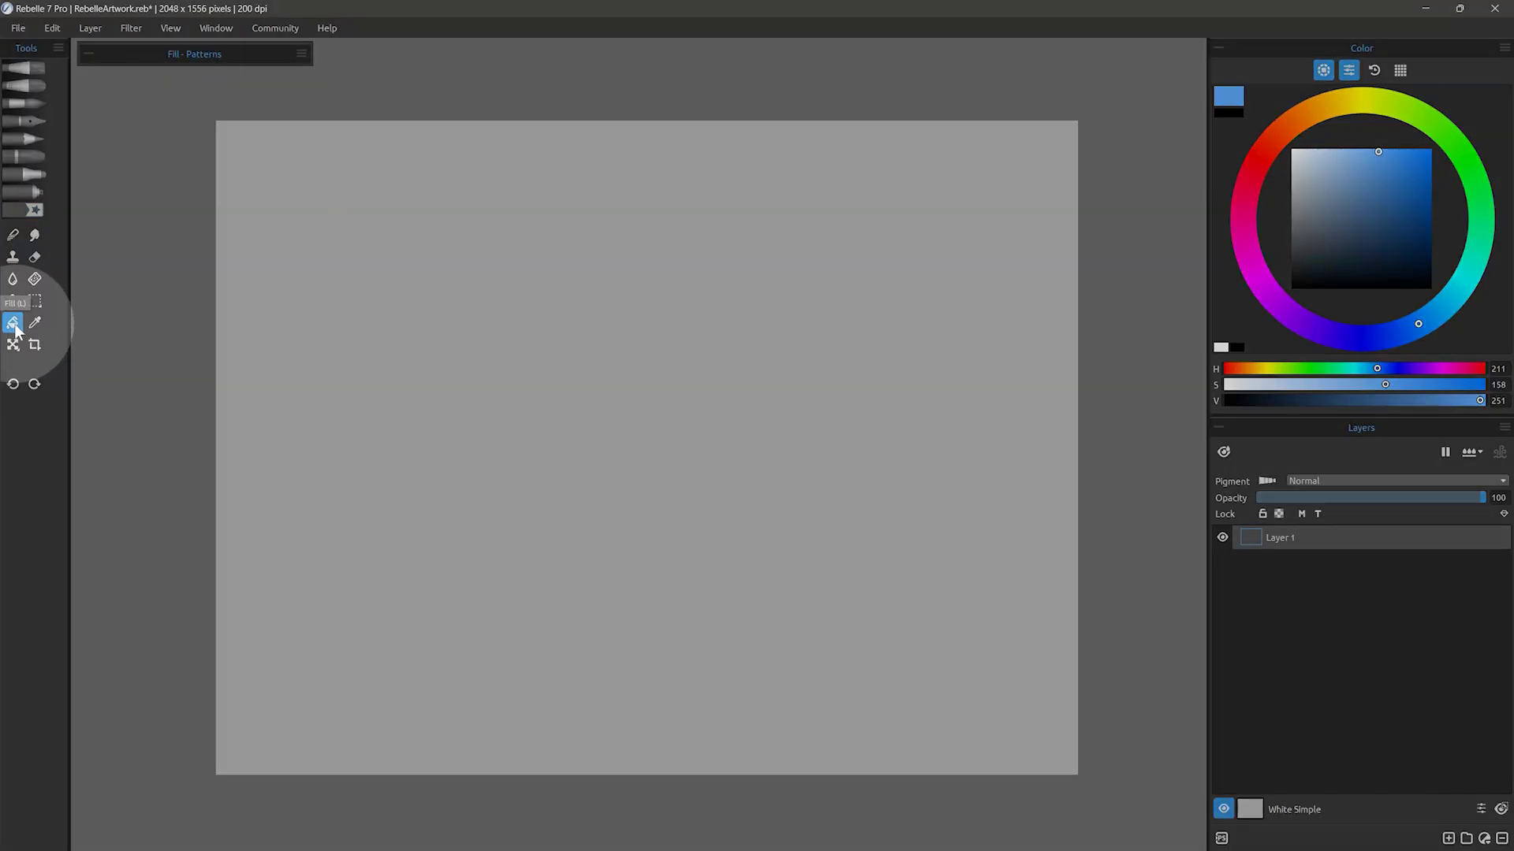
{"action": "left_click", "coordinate": [635, 392]}
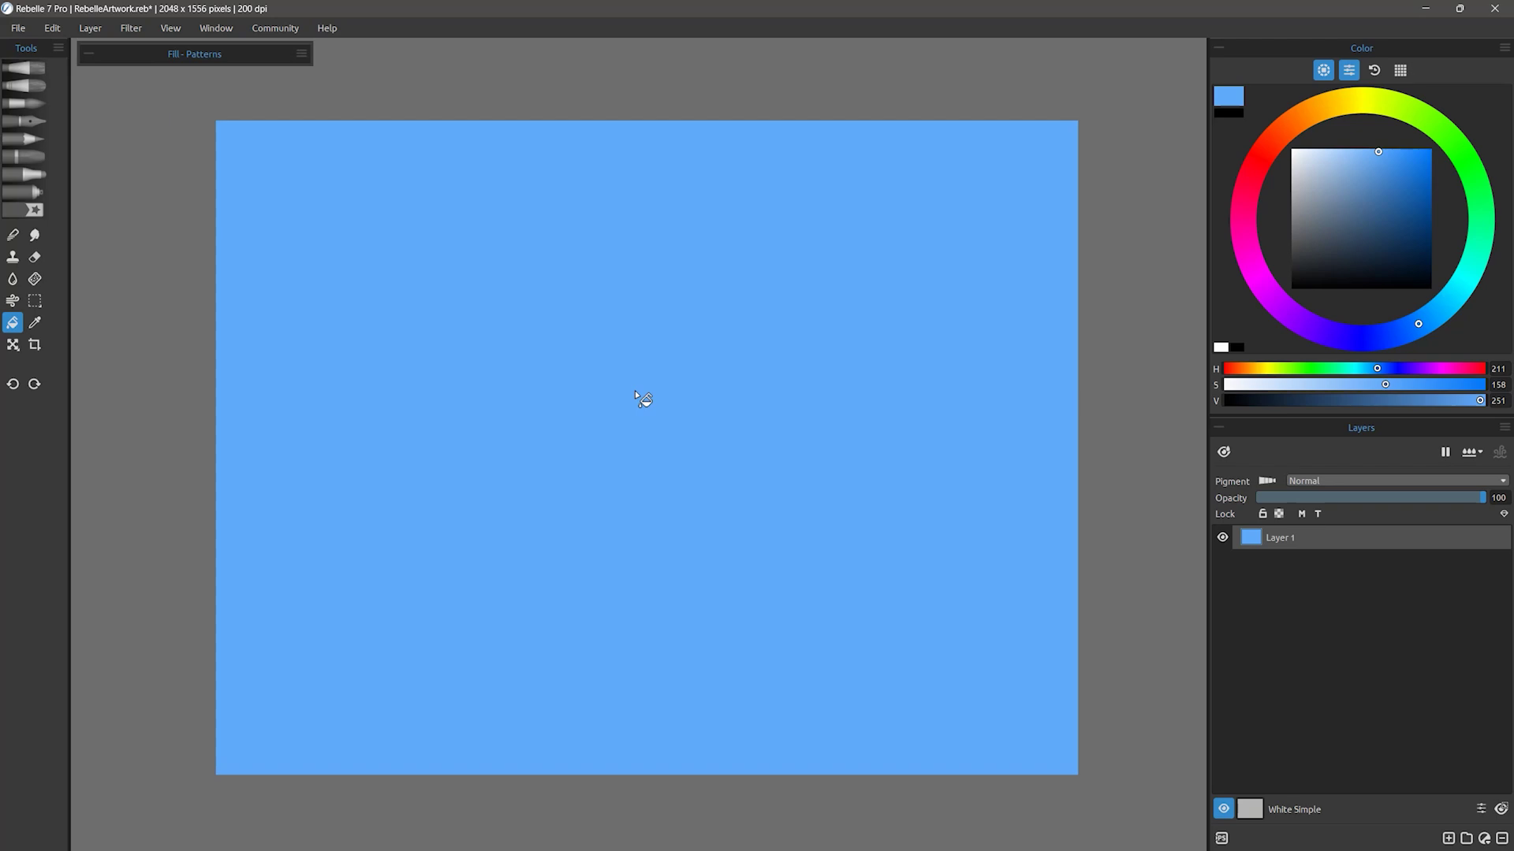
{"action": "scroll", "coordinate": [619, 426], "scroll_direction": "down", "scroll_amount": 2}
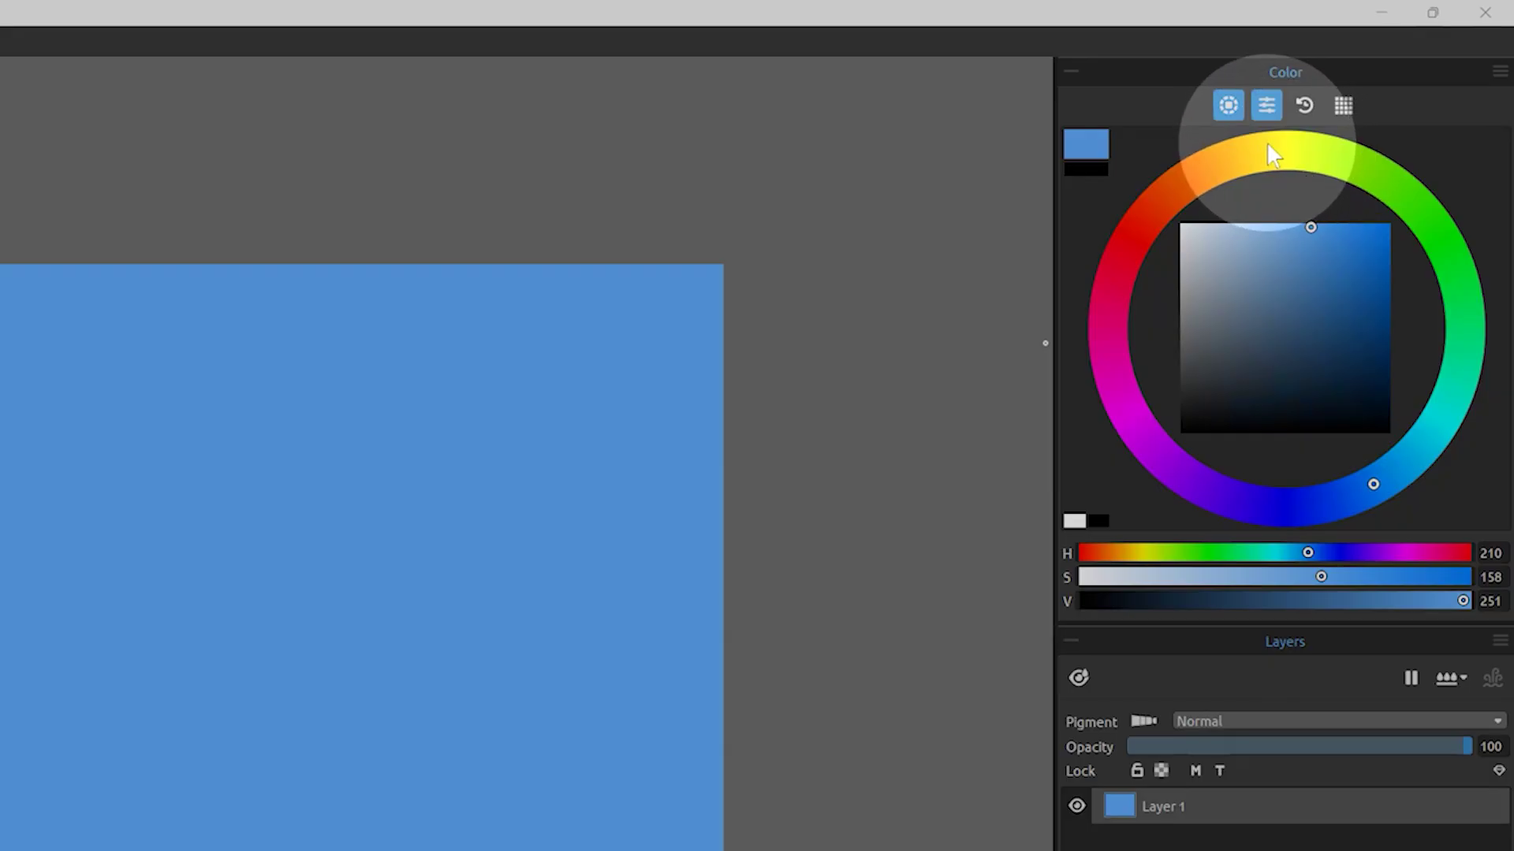
Step: Set a fully saturated, bright yellow (H 59) and paint a round sun on the sky
{"action": "left_click", "coordinate": [1274, 147]}
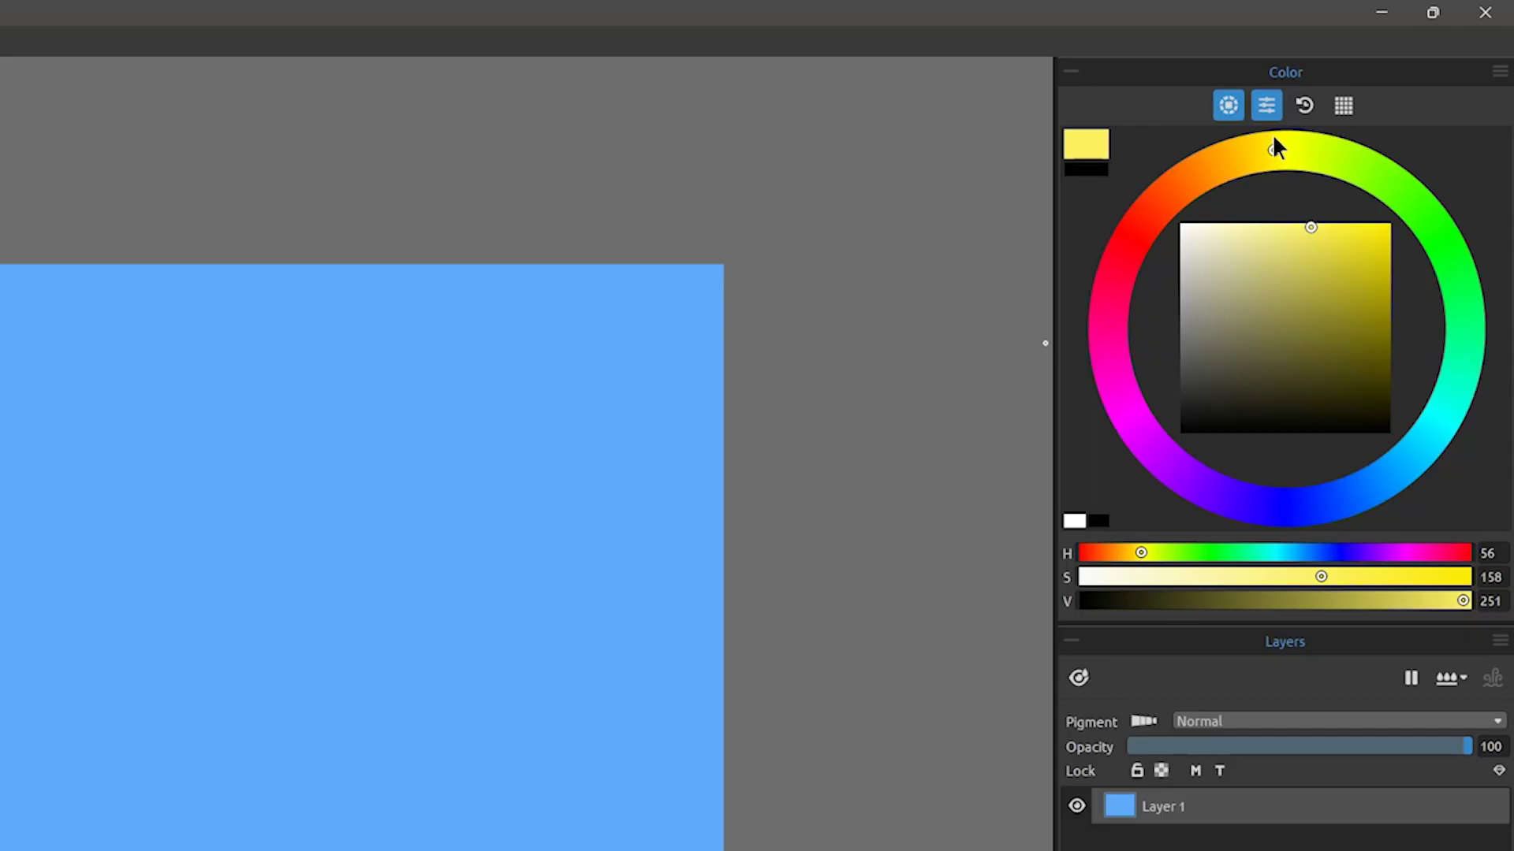
{"action": "left_click_drag", "start_coordinate": [1274, 140], "coordinate": [1285, 143]}
{"action": "mouse_move", "coordinate": [1319, 258]}
{"action": "left_mouse_down"}
{"action": "mouse_move", "coordinate": [1328, 381]}
{"action": "mouse_move", "coordinate": [1252, 356]}
{"action": "mouse_move", "coordinate": [1393, 207]}
{"action": "left_mouse_up"}
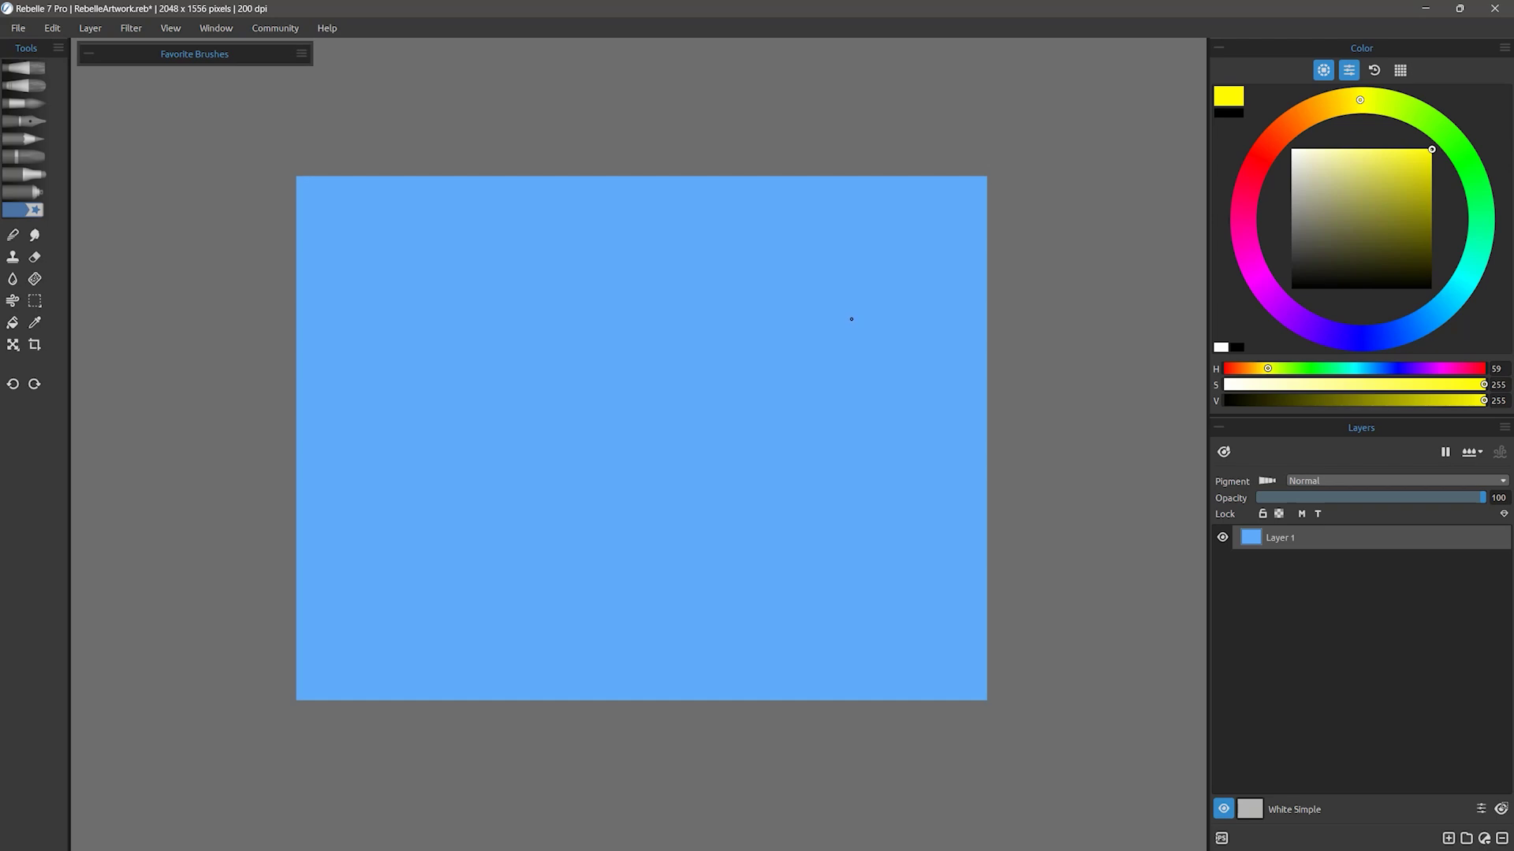
{"action": "mouse_move", "coordinate": [622, 393]}
{"action": "left_mouse_down"}
{"action": "mouse_move", "coordinate": [631, 382]}
{"action": "mouse_move", "coordinate": [672, 417]}
{"action": "left_mouse_up"}
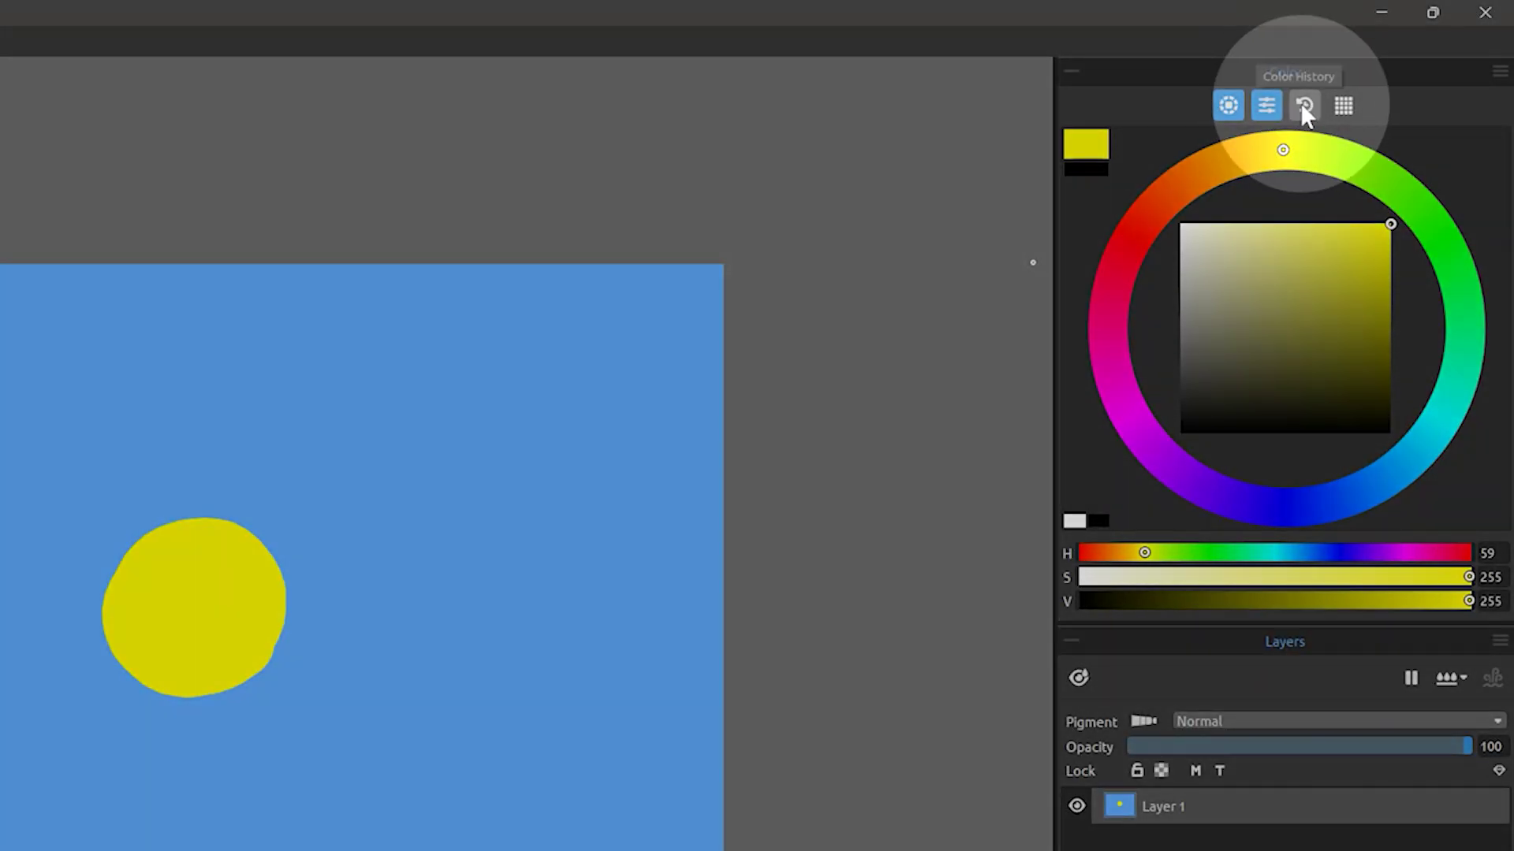
Step: Show the Color History and switch the colour wheel to the segmented Grid display
{"action": "left_click", "coordinate": [1304, 103]}
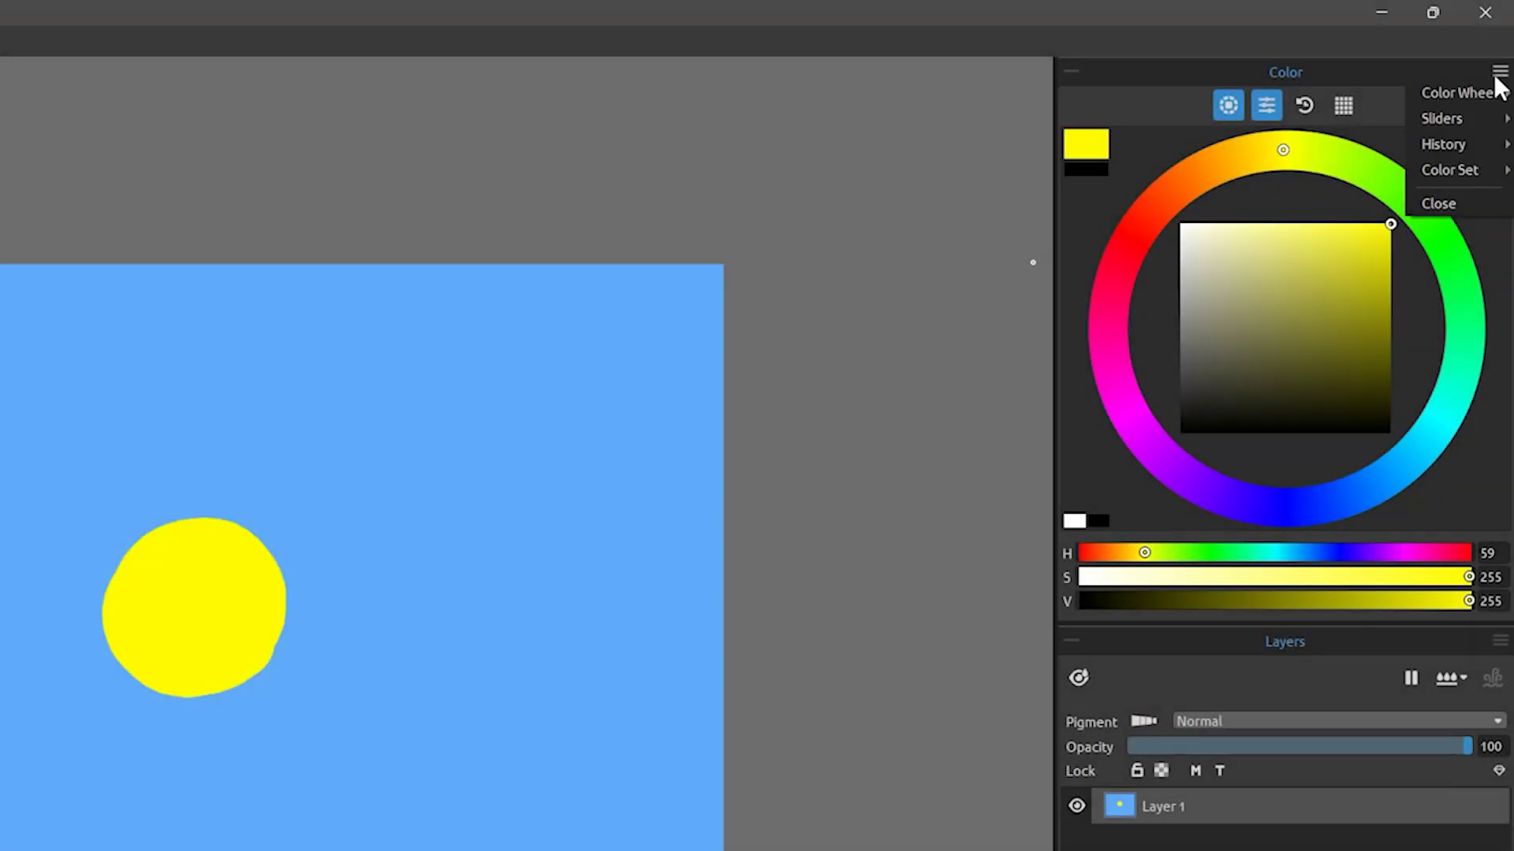
{"action": "mouse_move", "coordinate": [1476, 102]}
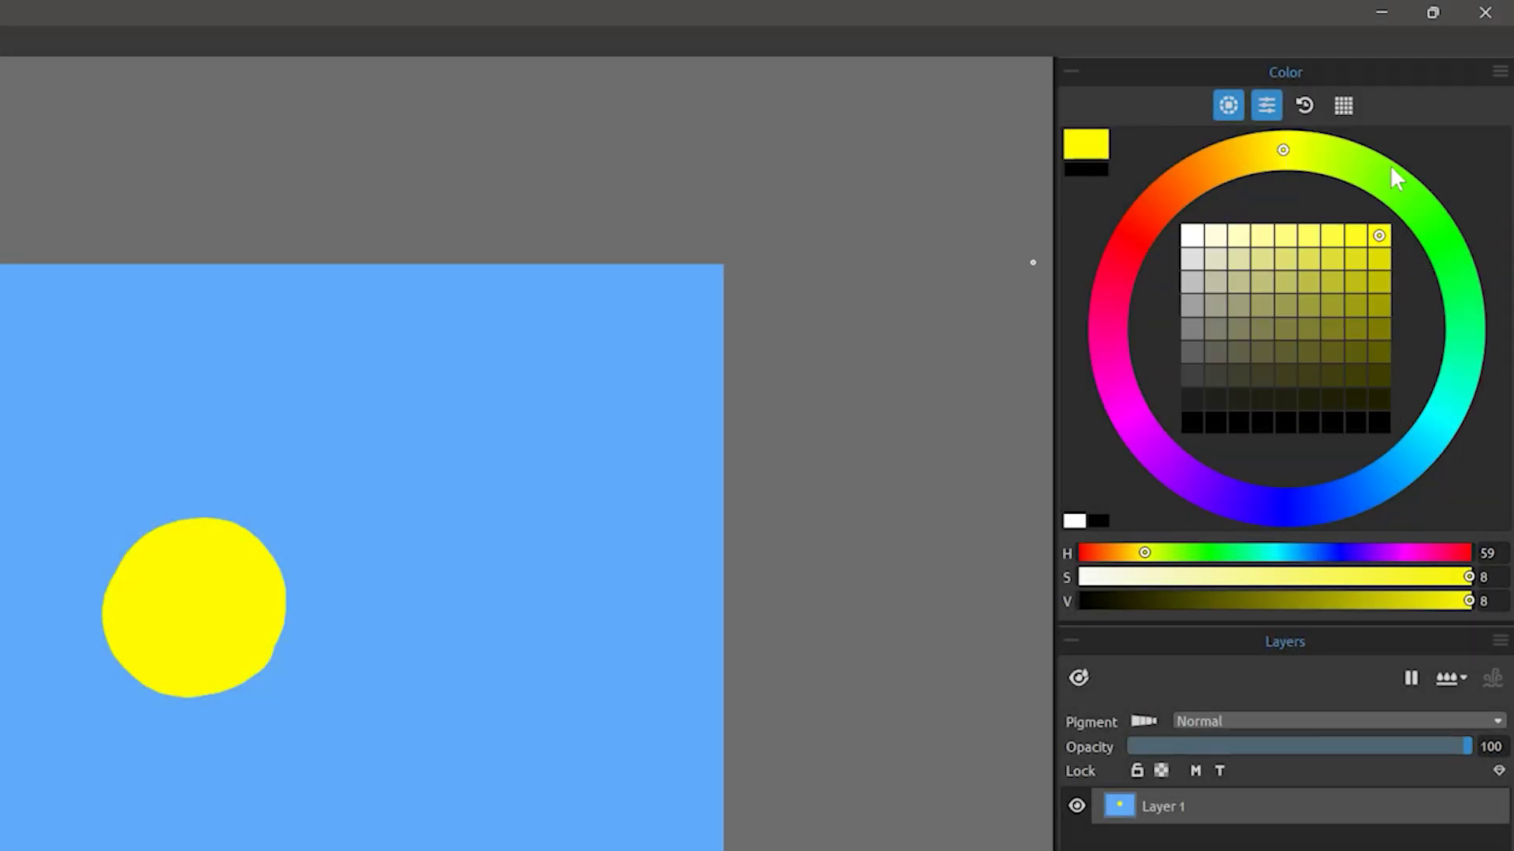
{"action": "left_click", "coordinate": [1499, 71]}
{"action": "mouse_move", "coordinate": [1466, 92]}
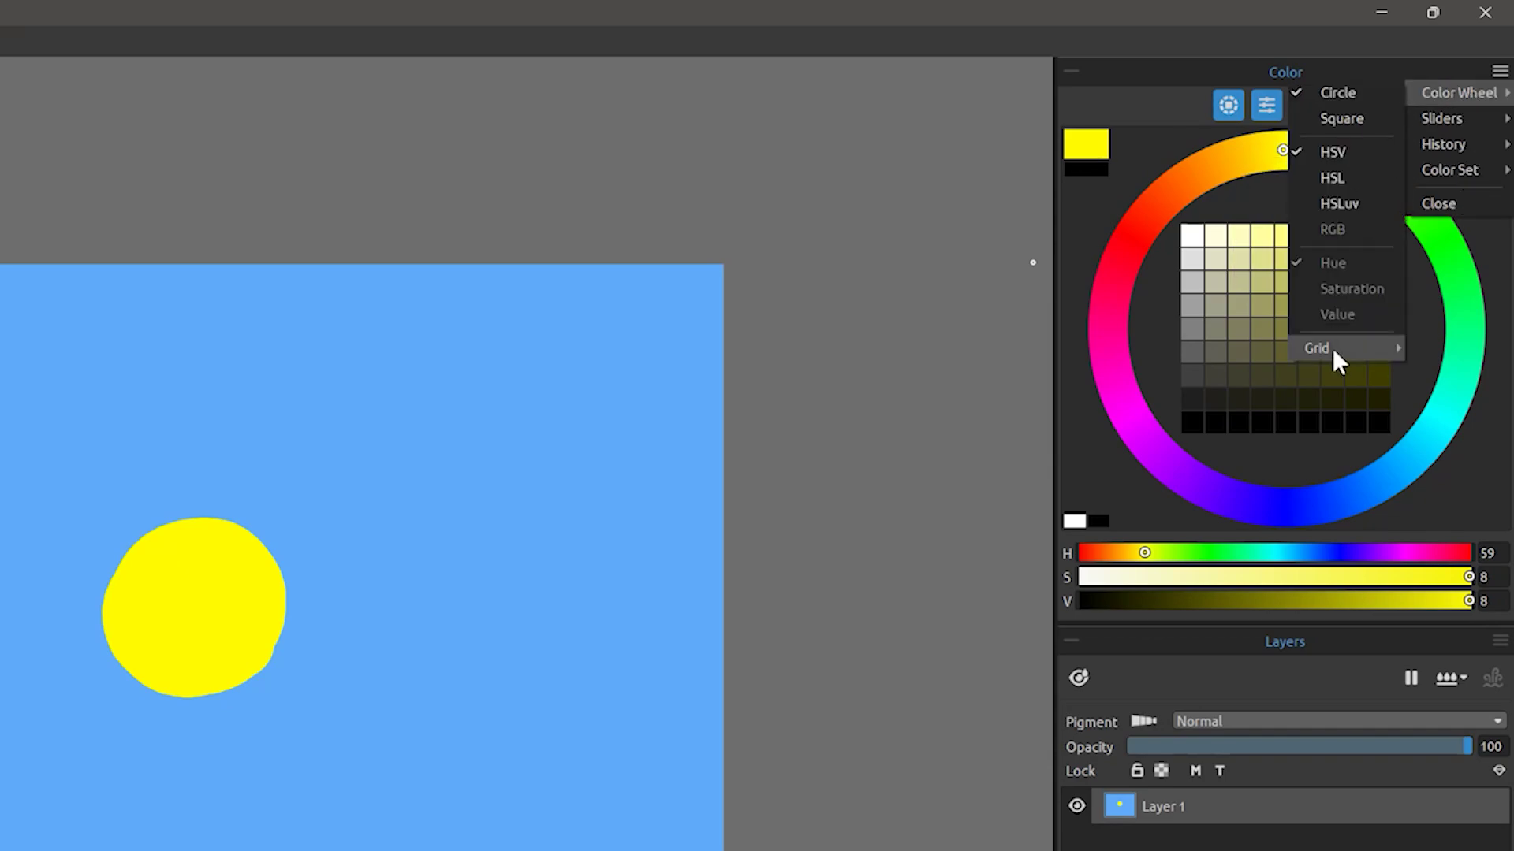
{"action": "mouse_move", "coordinate": [1338, 361]}
{"action": "left_click", "coordinate": [1447, 494]}
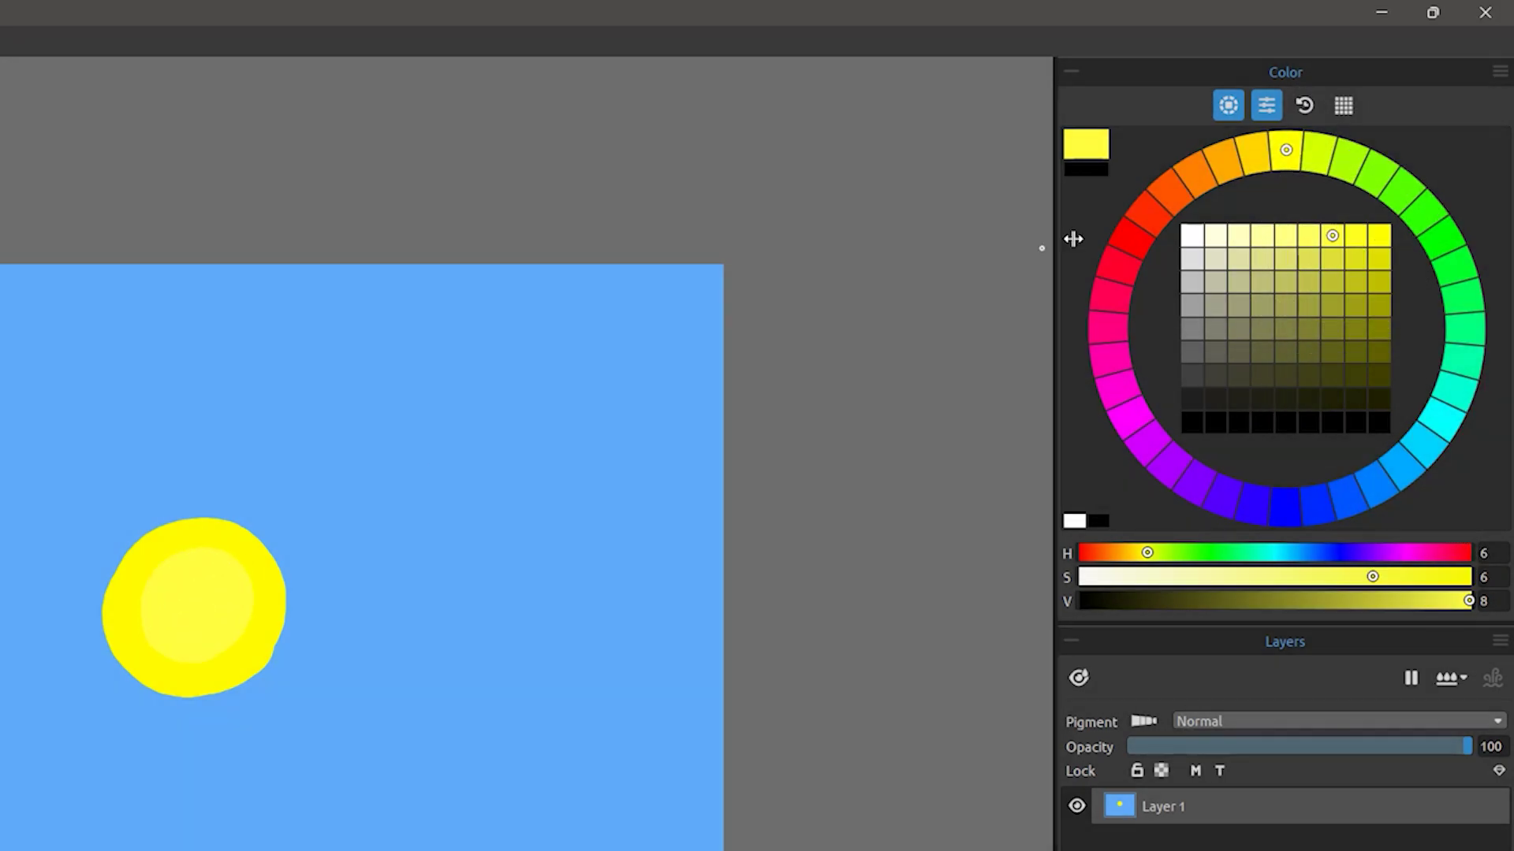
Step: Paint a pale yellow highlight in the sun's centre, then return the hue to yellow
{"action": "left_click", "coordinate": [1240, 235]}
{"action": "left_click_drag", "start_coordinate": [201, 599], "coordinate": [261, 596]}
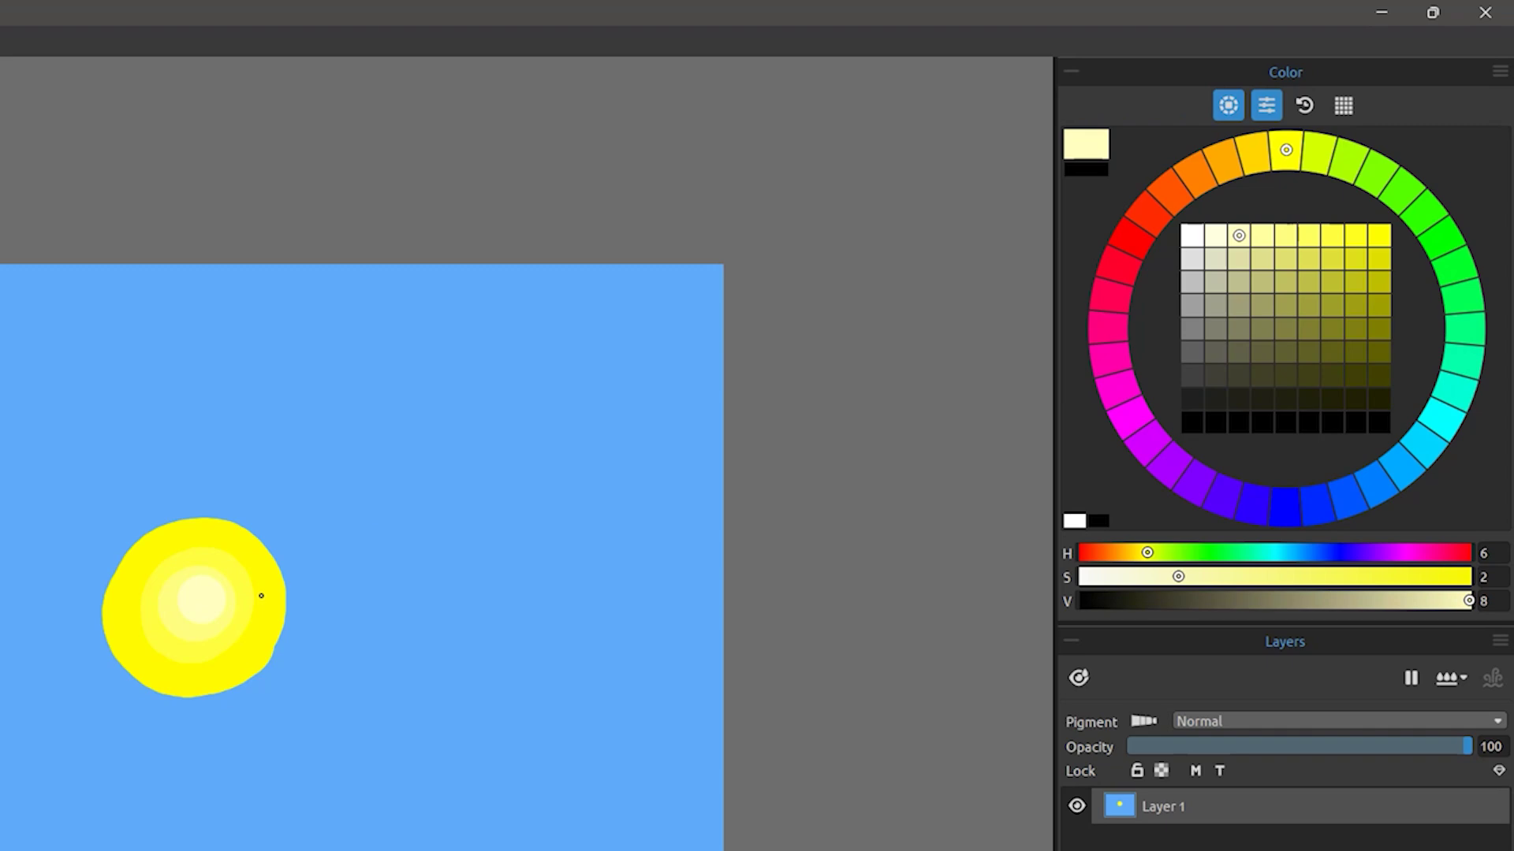
{"action": "left_click", "coordinate": [1149, 223]}
{"action": "left_click_drag", "start_coordinate": [1149, 223], "coordinate": [1288, 200]}
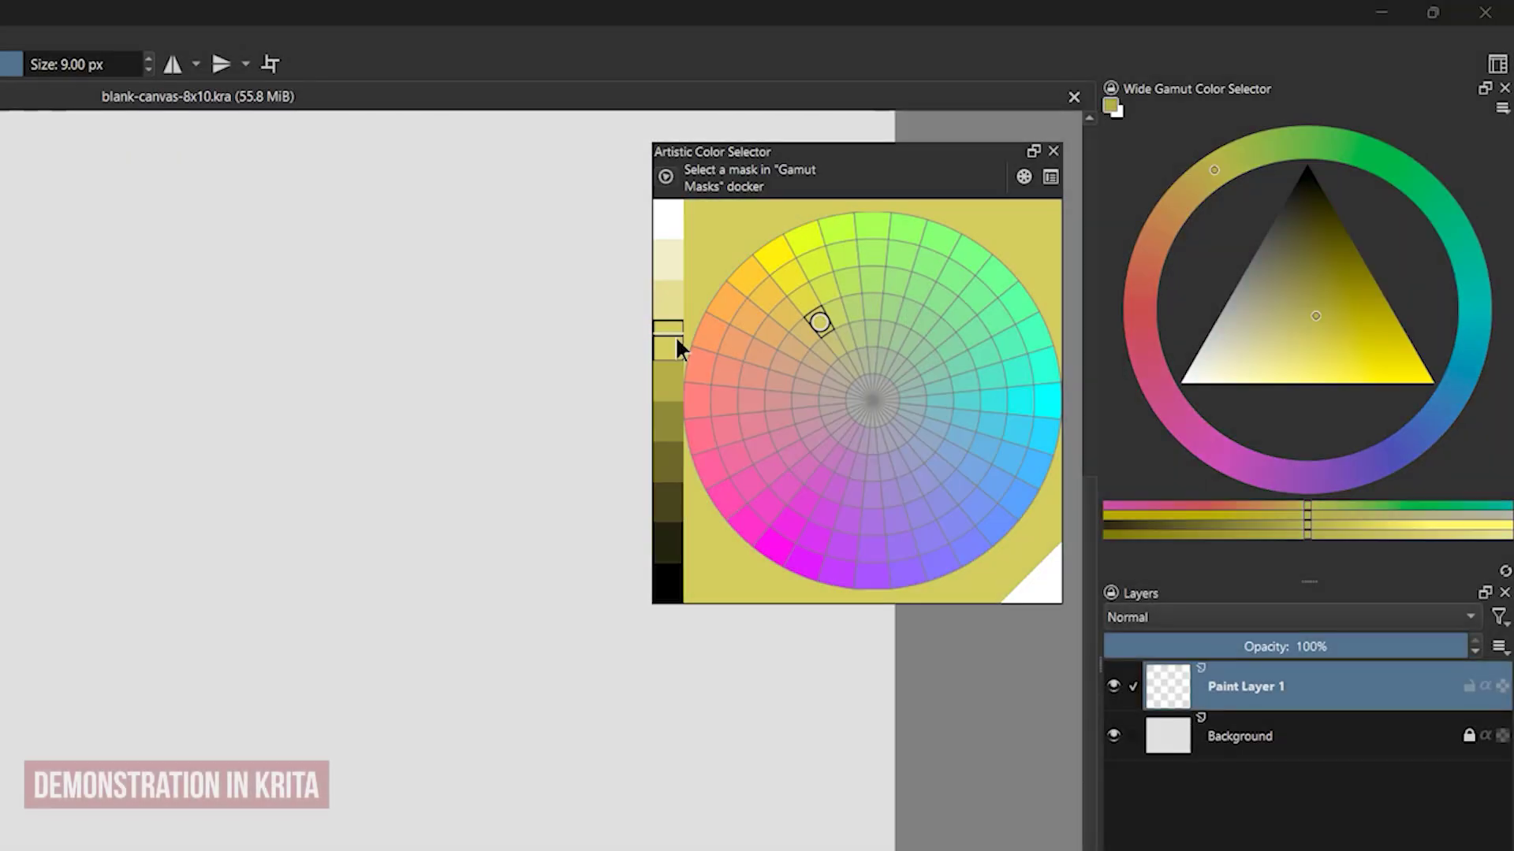
Step: Pick olive and orange from the artistic wheel, apply the triangle gamut mask, and sweep through colours
{"action": "left_click", "coordinate": [667, 363]}
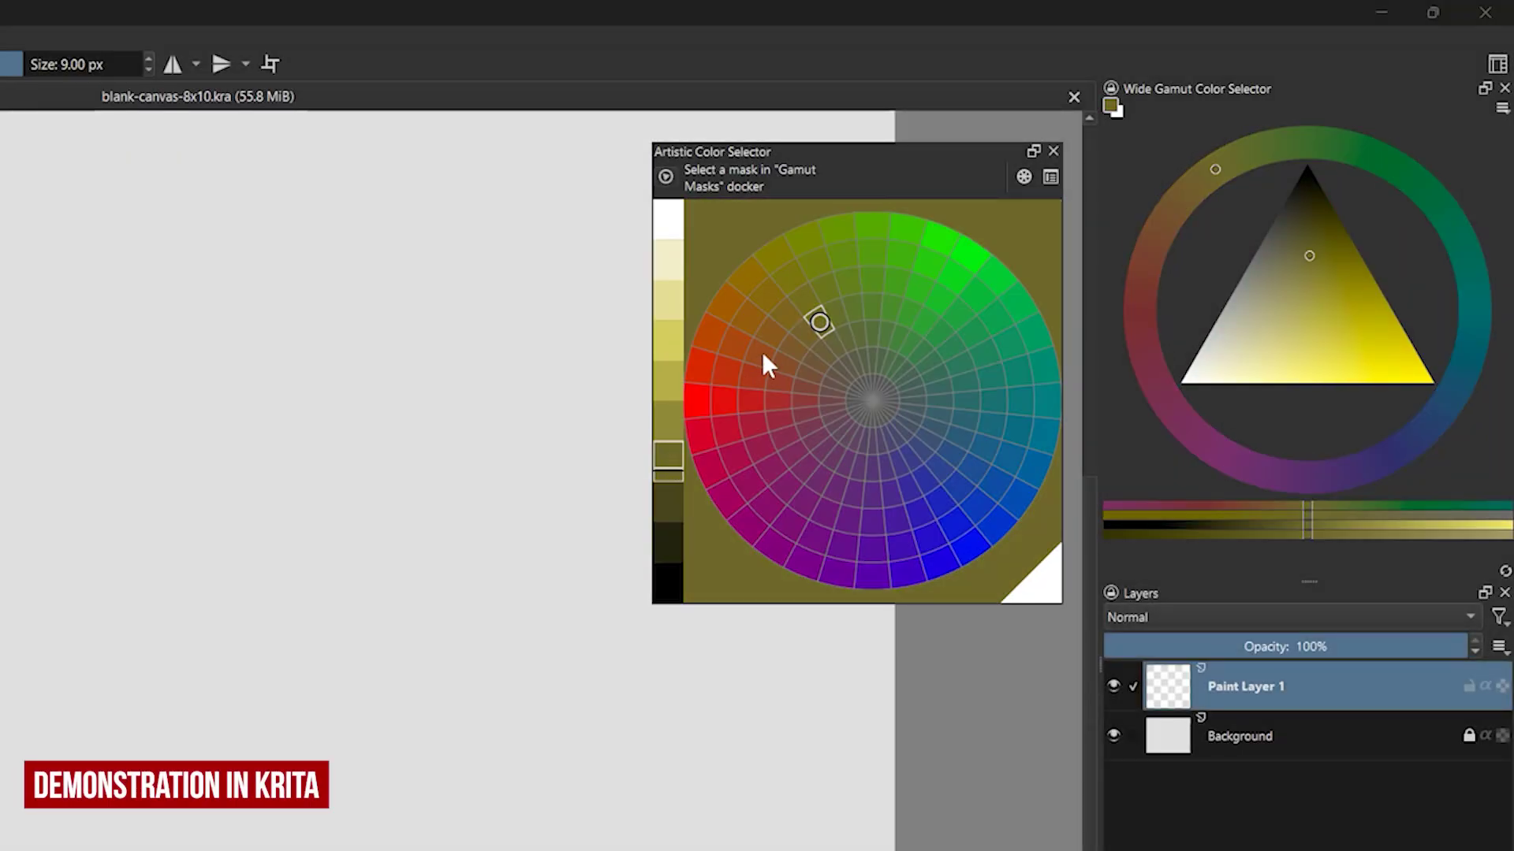
{"action": "left_click", "coordinate": [758, 347]}
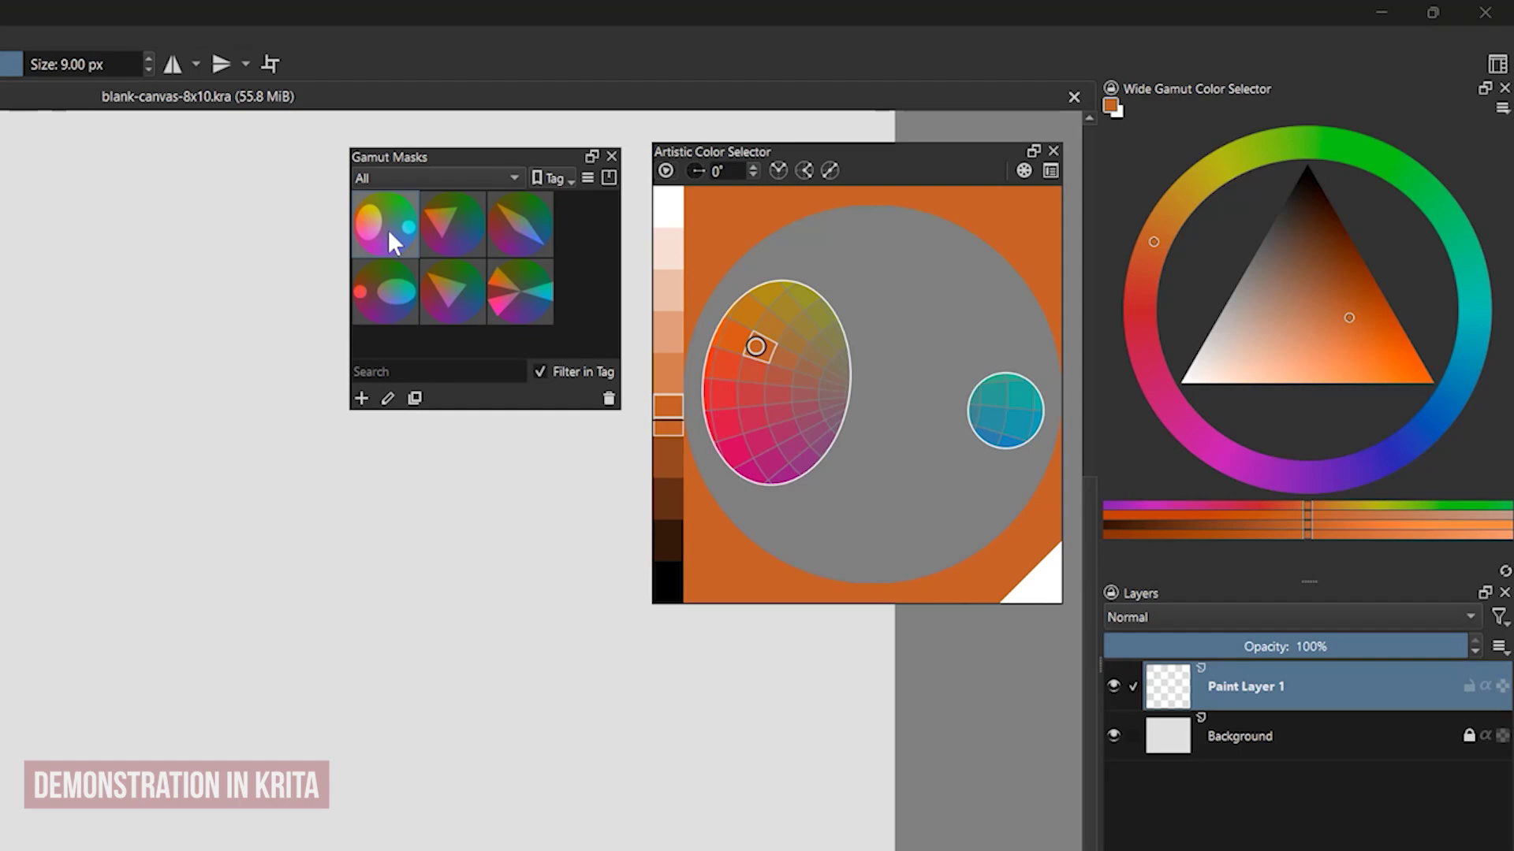
{"action": "left_click", "coordinate": [453, 290]}
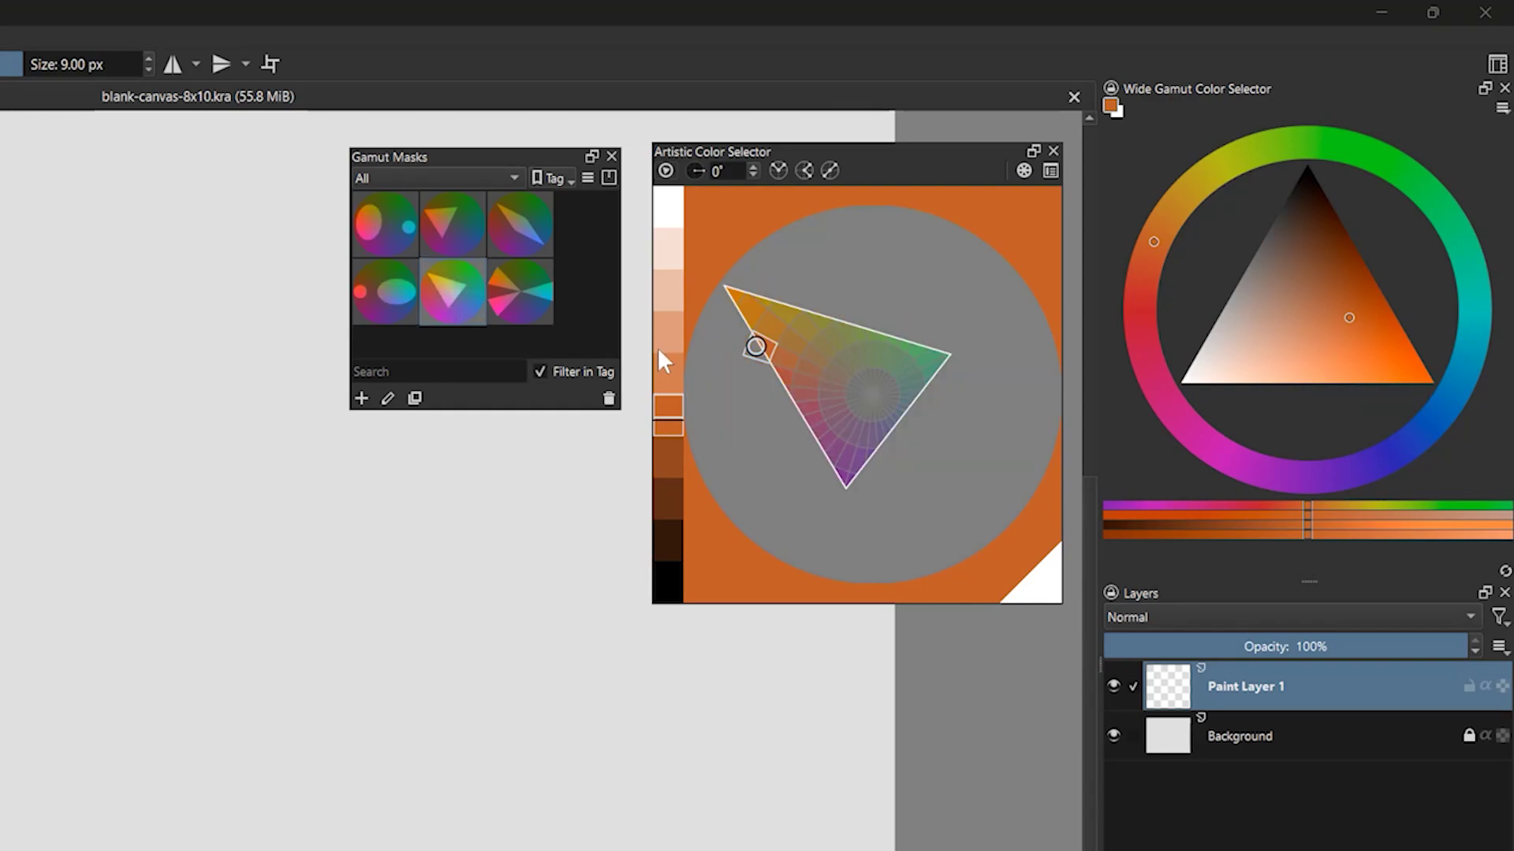
{"action": "scroll", "coordinate": [697, 171], "scroll_direction": "down", "scroll_amount": 3}
{"action": "scroll", "coordinate": [699, 172], "scroll_direction": "down", "scroll_amount": 3}
{"action": "left_click_drag", "start_coordinate": [798, 288], "coordinate": [854, 343]}
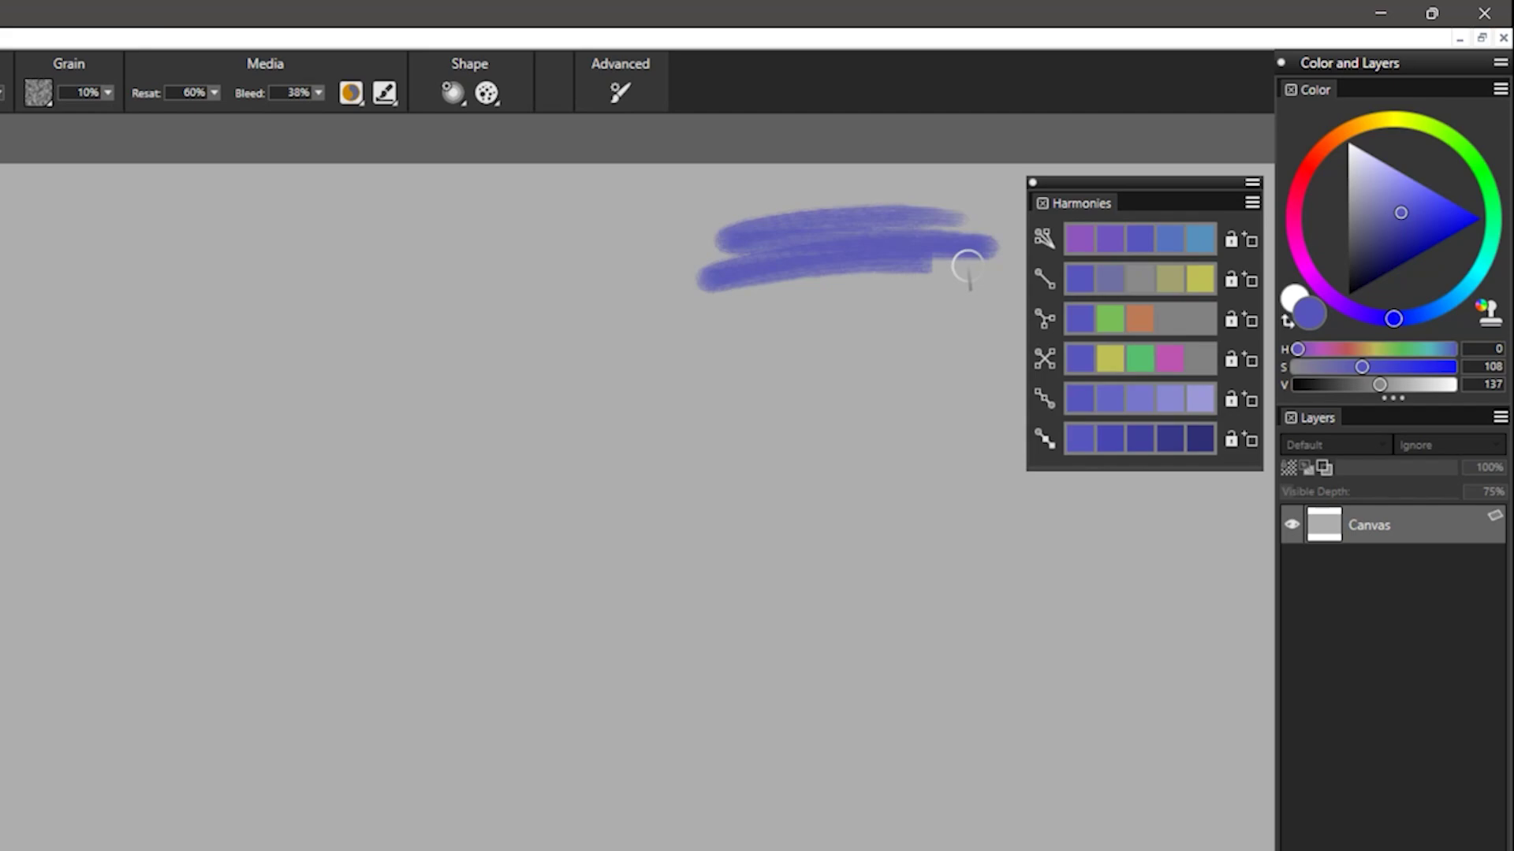
Step: Scribble blue-violet, violet and dark blue harmony colours down the canvas
{"action": "mouse_move", "coordinate": [962, 263]}
{"action": "left_mouse_down"}
{"action": "mouse_move", "coordinate": [809, 338]}
{"action": "mouse_move", "coordinate": [858, 252]}
{"action": "left_mouse_up"}
{"action": "left_click", "coordinate": [1079, 238]}
{"action": "mouse_move", "coordinate": [930, 339]}
{"action": "left_mouse_down"}
{"action": "mouse_move", "coordinate": [818, 341]}
{"action": "mouse_move", "coordinate": [788, 442]}
{"action": "left_mouse_up"}
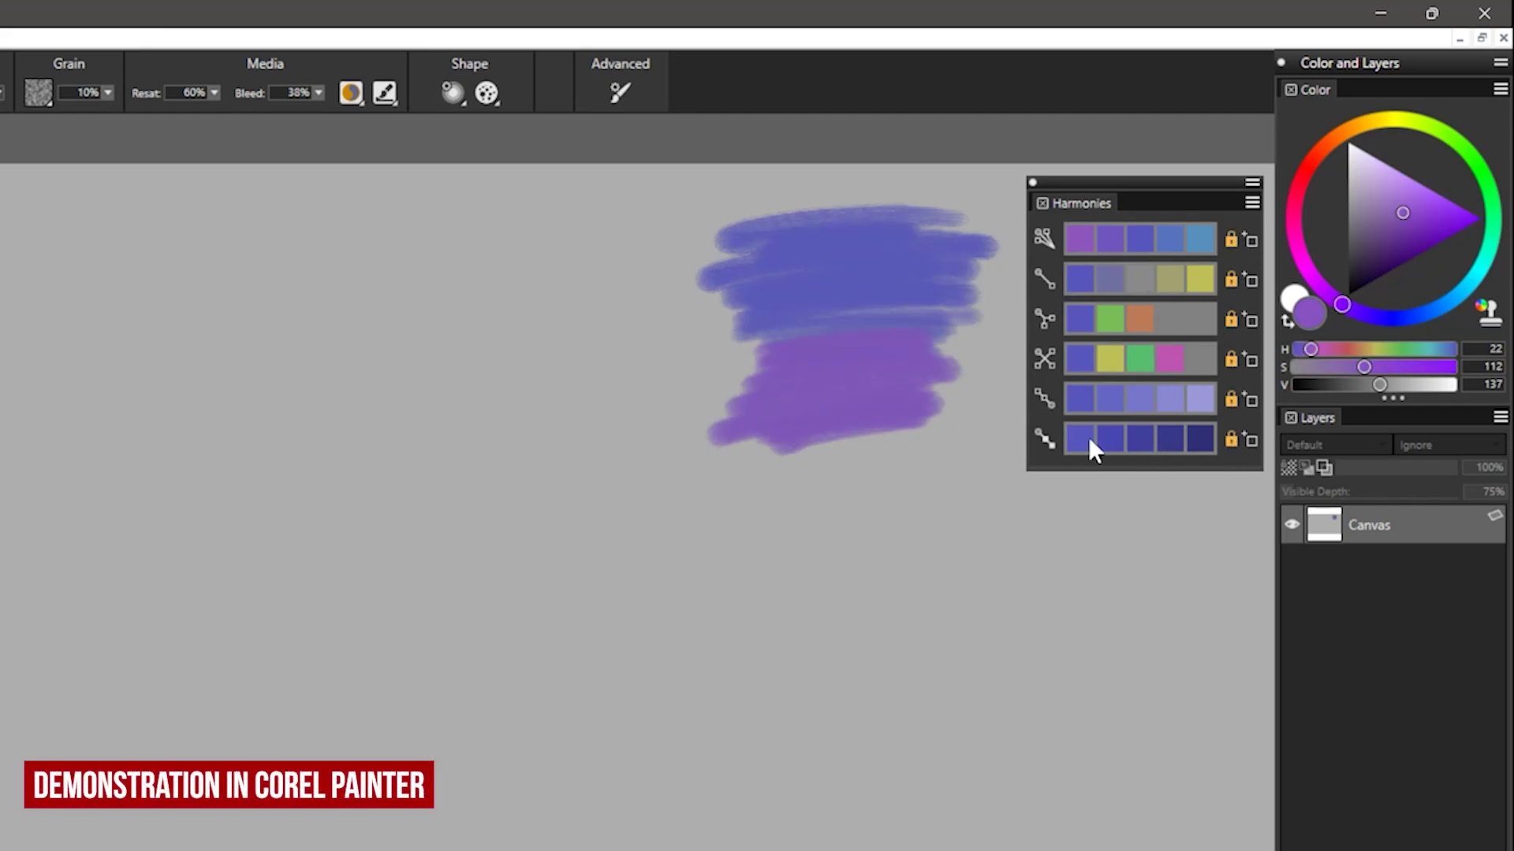
{"action": "left_click", "coordinate": [1091, 446]}
{"action": "mouse_move", "coordinate": [938, 442]}
{"action": "left_mouse_down"}
{"action": "mouse_move", "coordinate": [802, 648]}
{"action": "mouse_move", "coordinate": [891, 806]}
{"action": "left_mouse_up"}
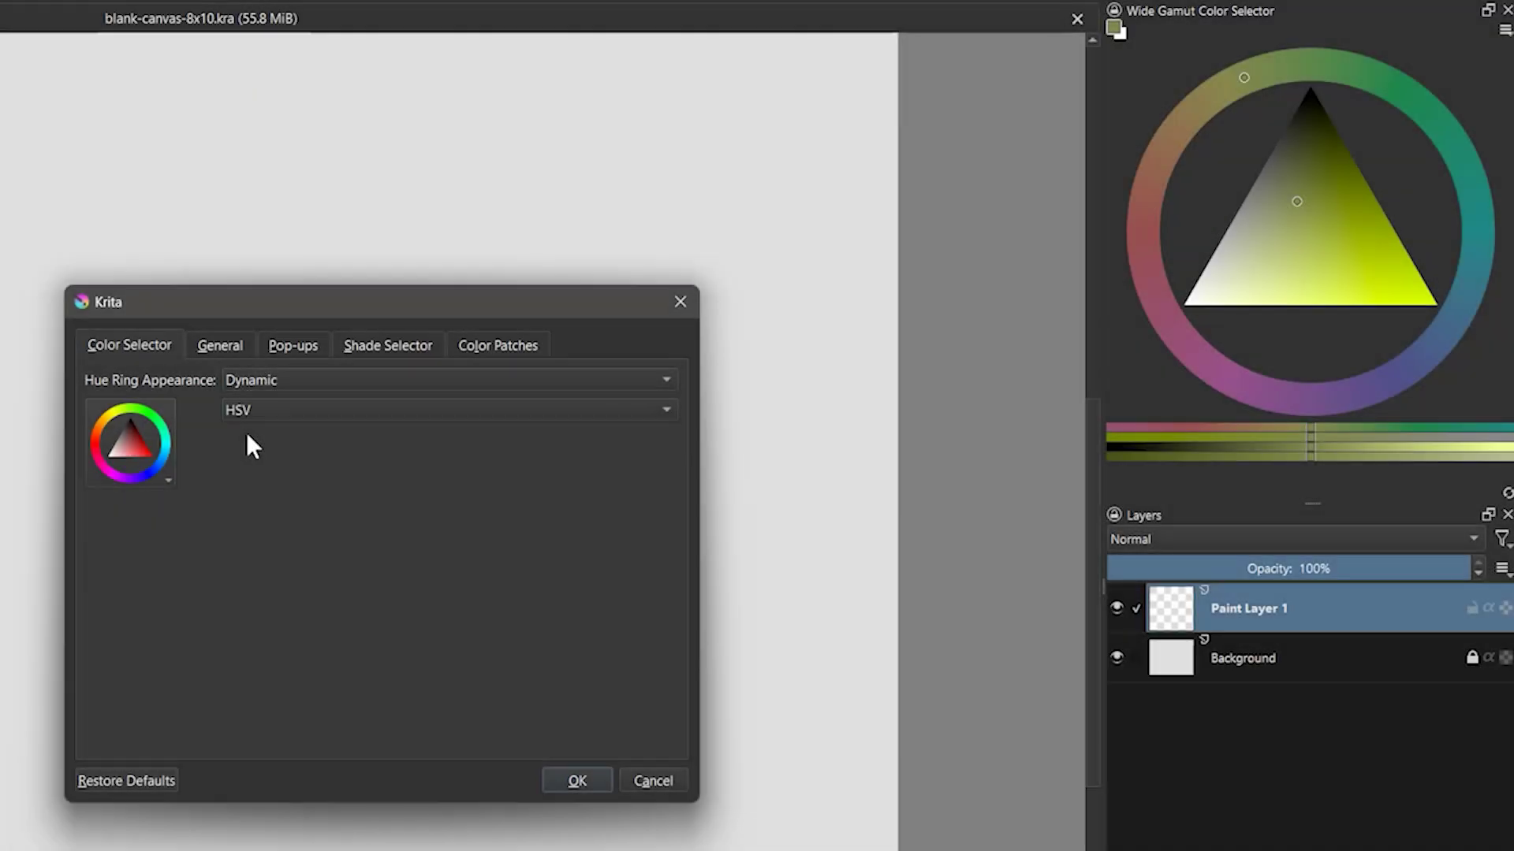
{"action": "left_click", "coordinate": [140, 443]}
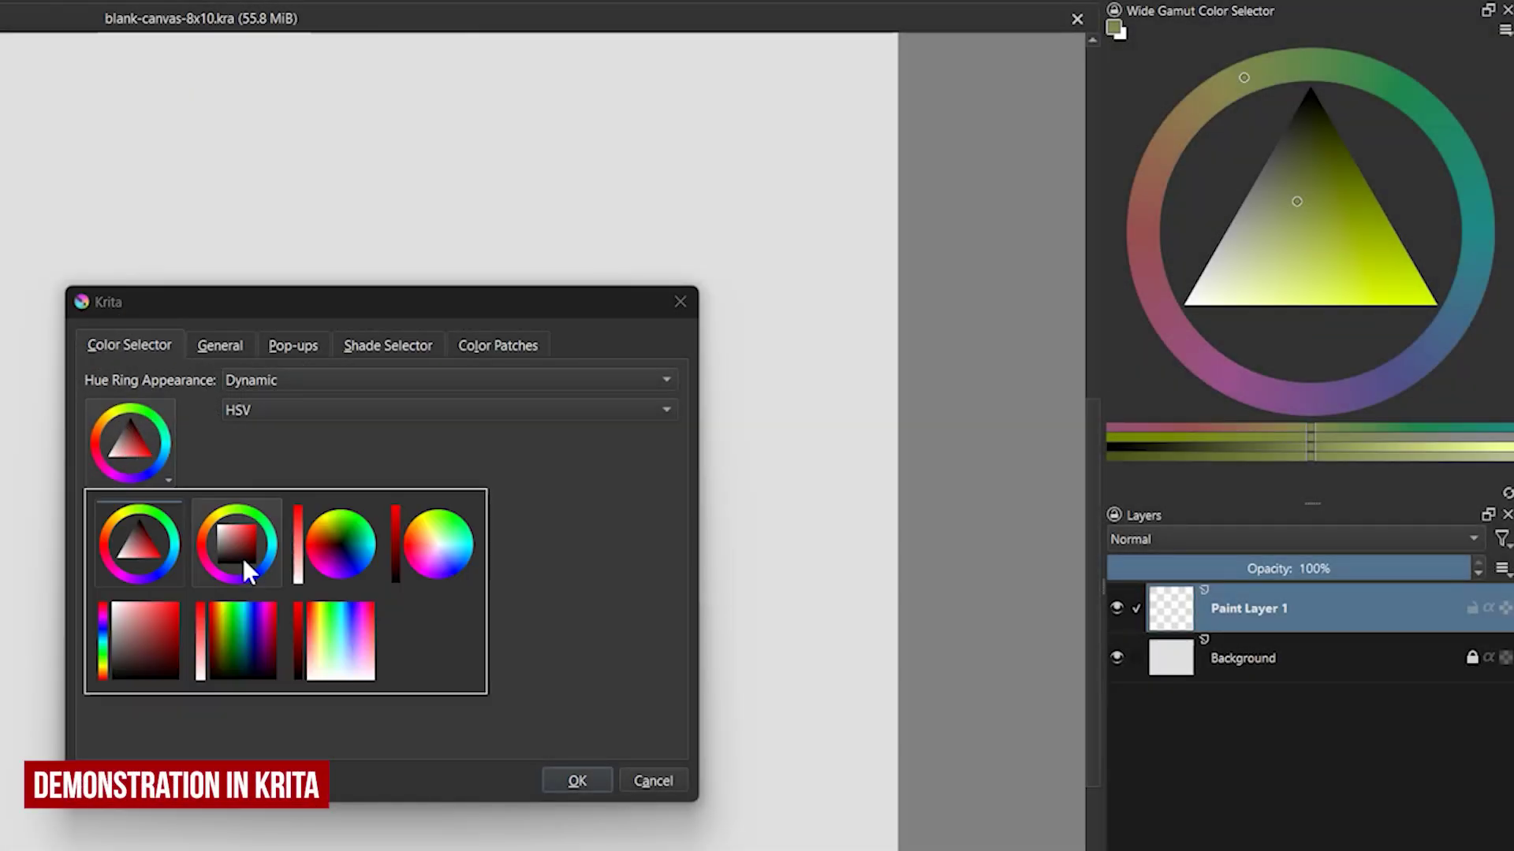
Step: Try Krita's value bar with wheel layout, then apply the square selector layout
{"action": "left_click", "coordinate": [330, 552]}
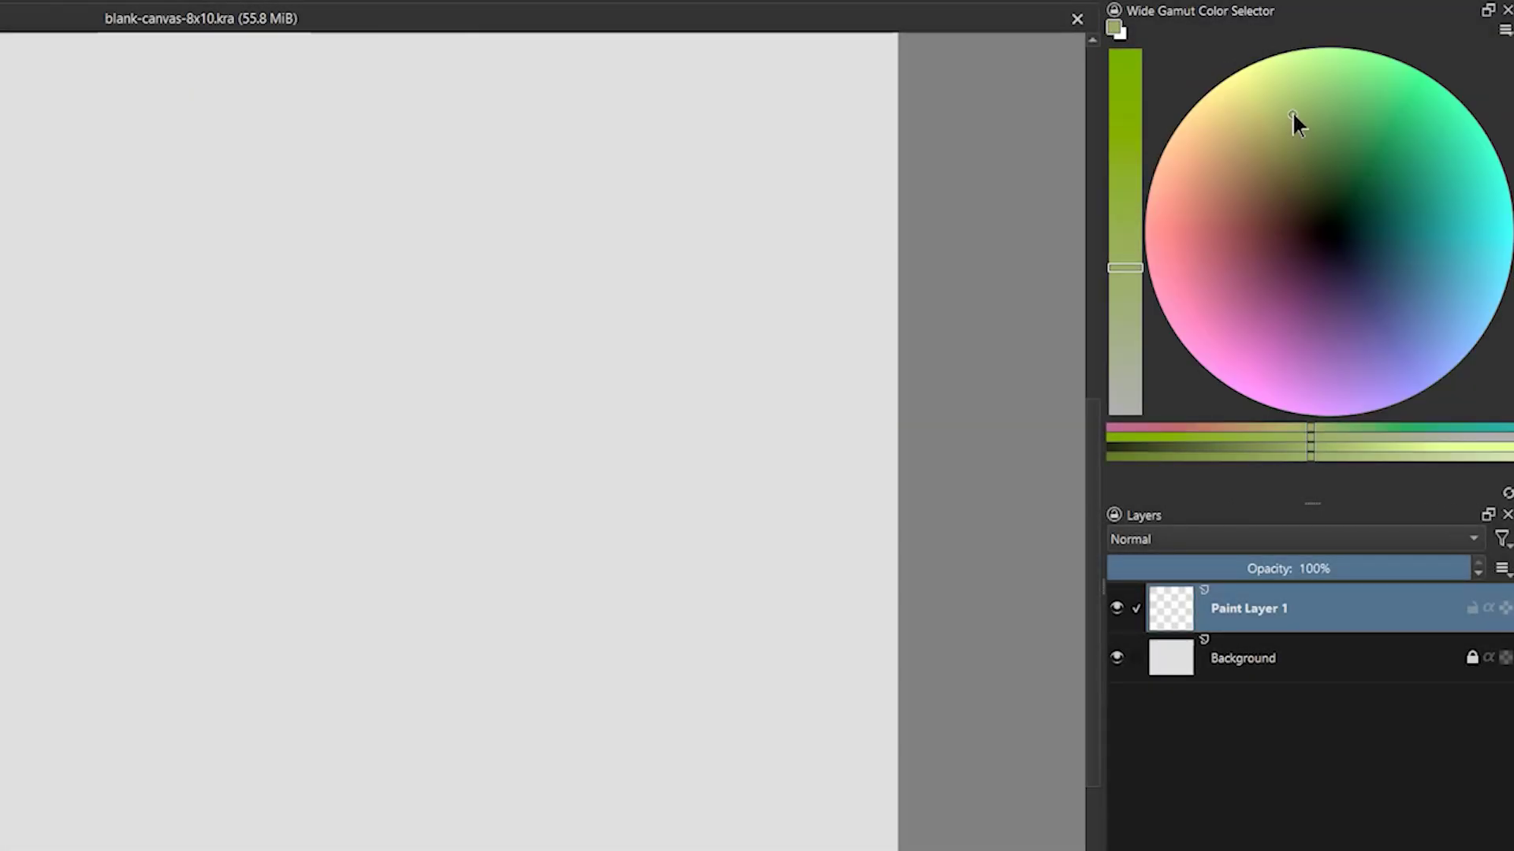
{"action": "left_click_drag", "start_coordinate": [1123, 264], "coordinate": [1143, 173]}
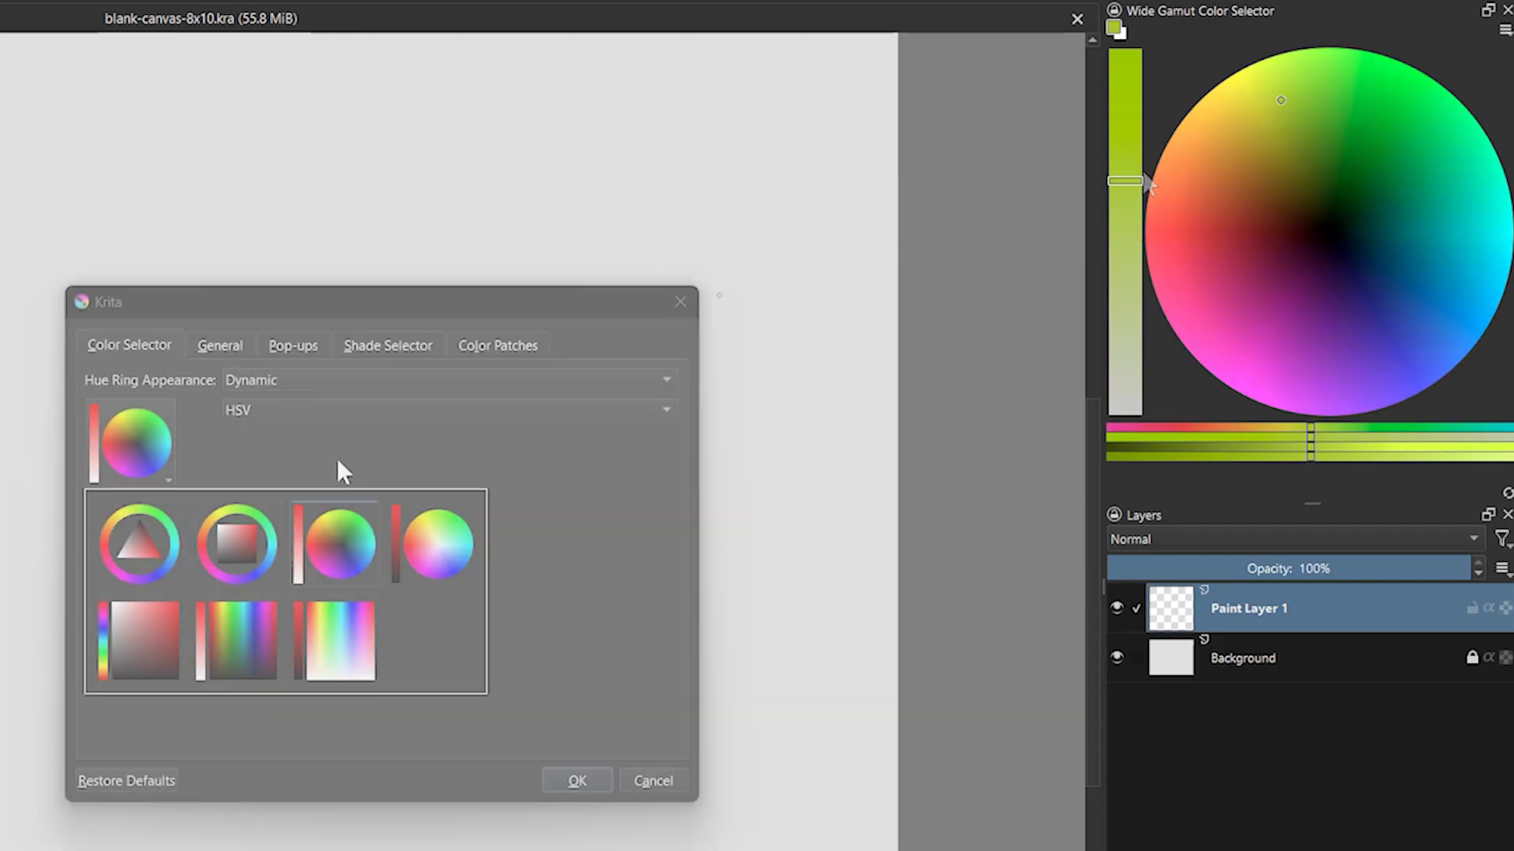
{"action": "left_click", "coordinate": [159, 640]}
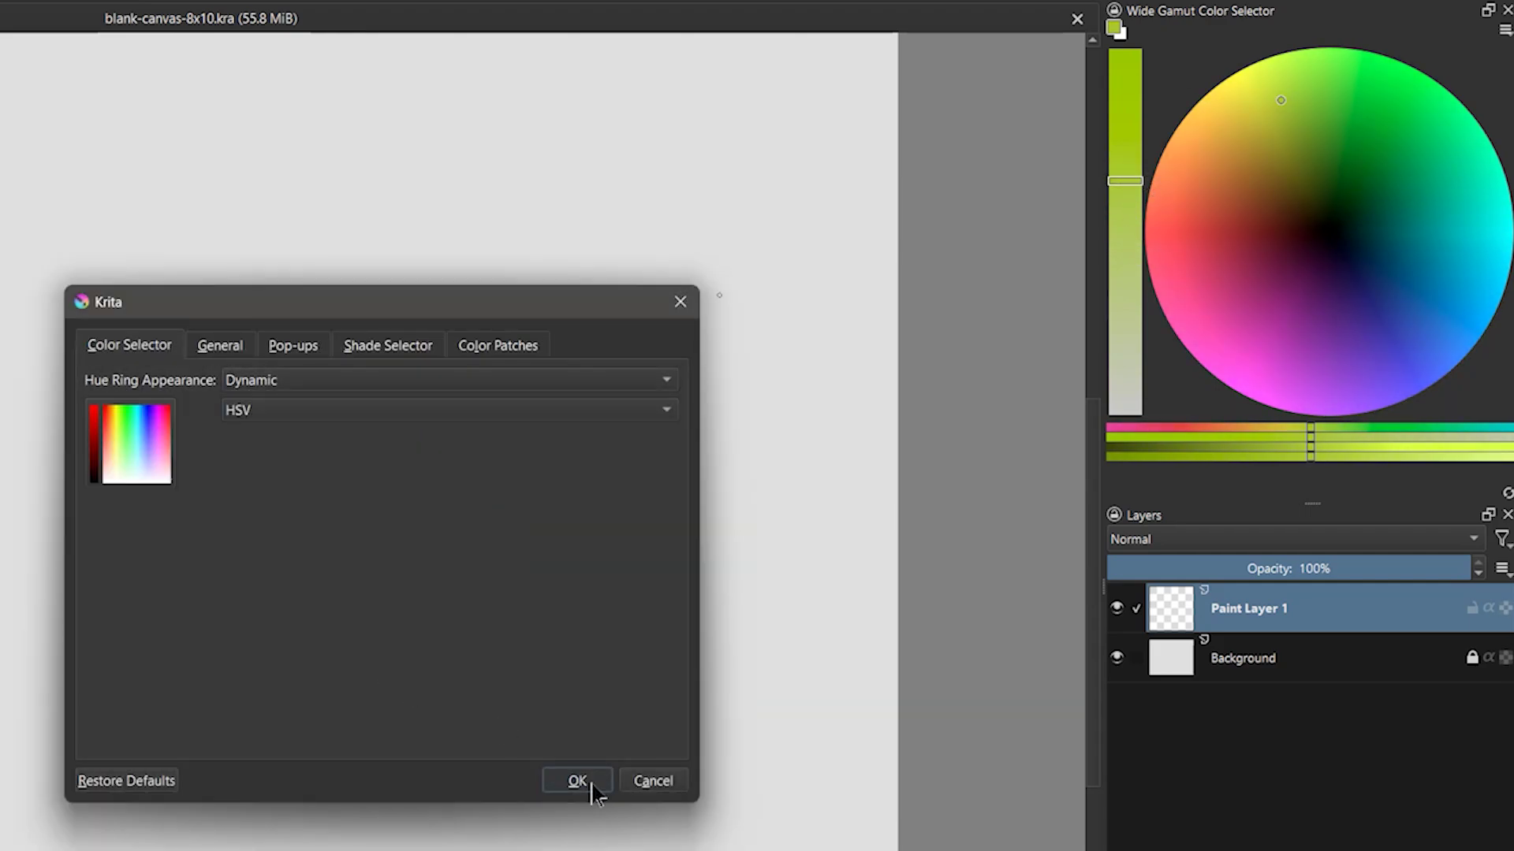
{"action": "left_click", "coordinate": [577, 781]}
Step: Pick light green and yellow in the square, then apply the triangle-in-ring layout
{"action": "left_click_drag", "start_coordinate": [1171, 153], "coordinate": [1288, 344]}
{"action": "left_click", "coordinate": [1206, 203]}
{"action": "mouse_move", "coordinate": [1124, 130]}
{"action": "left_mouse_down"}
{"action": "mouse_move", "coordinate": [1118, 236]}
{"action": "mouse_move", "coordinate": [1118, 129]}
{"action": "left_mouse_up"}
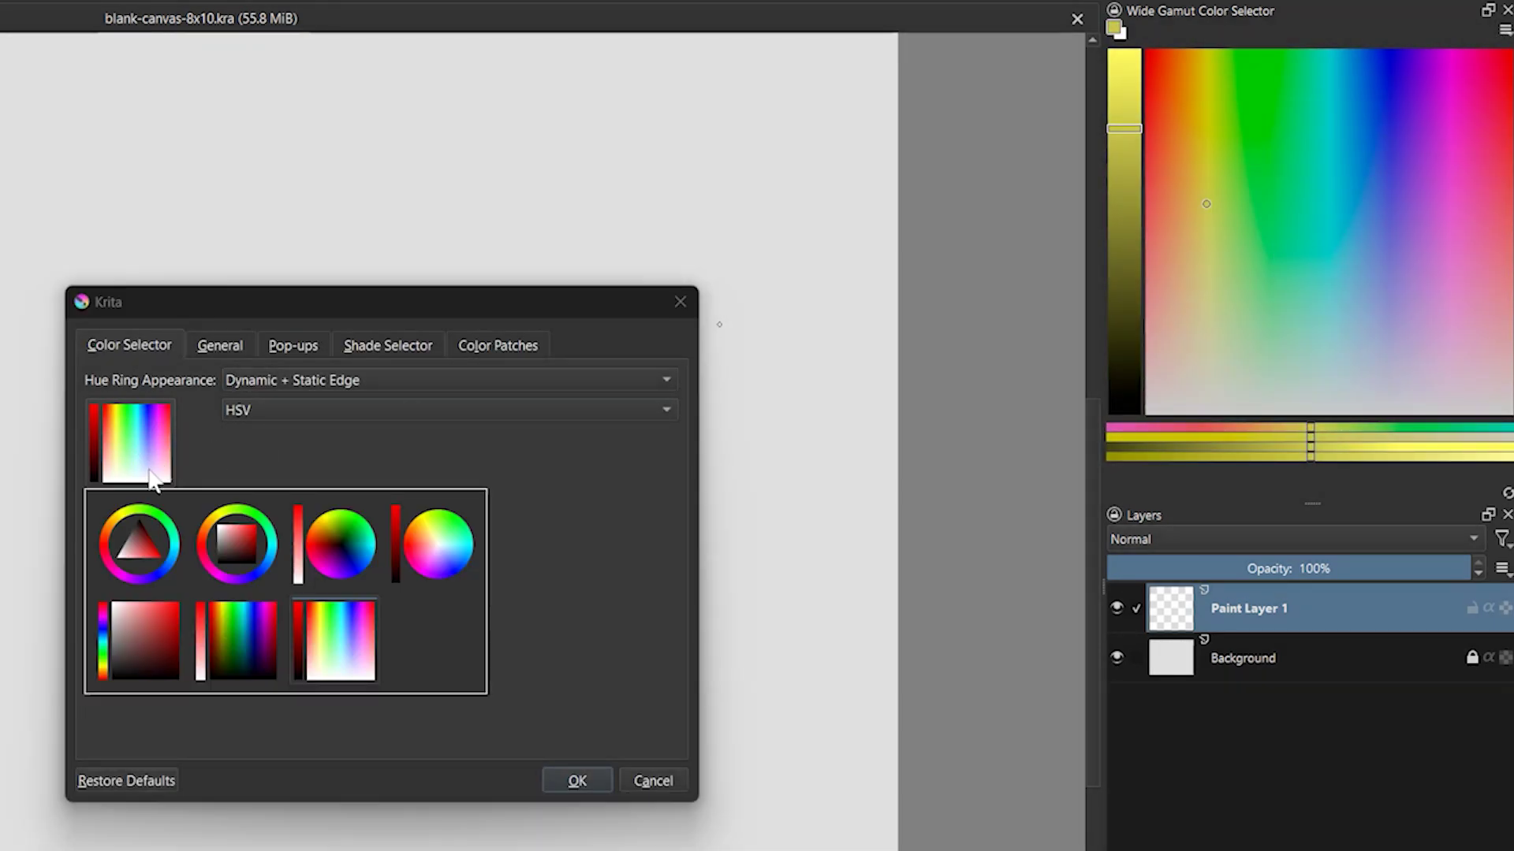
{"action": "left_click", "coordinate": [139, 544]}
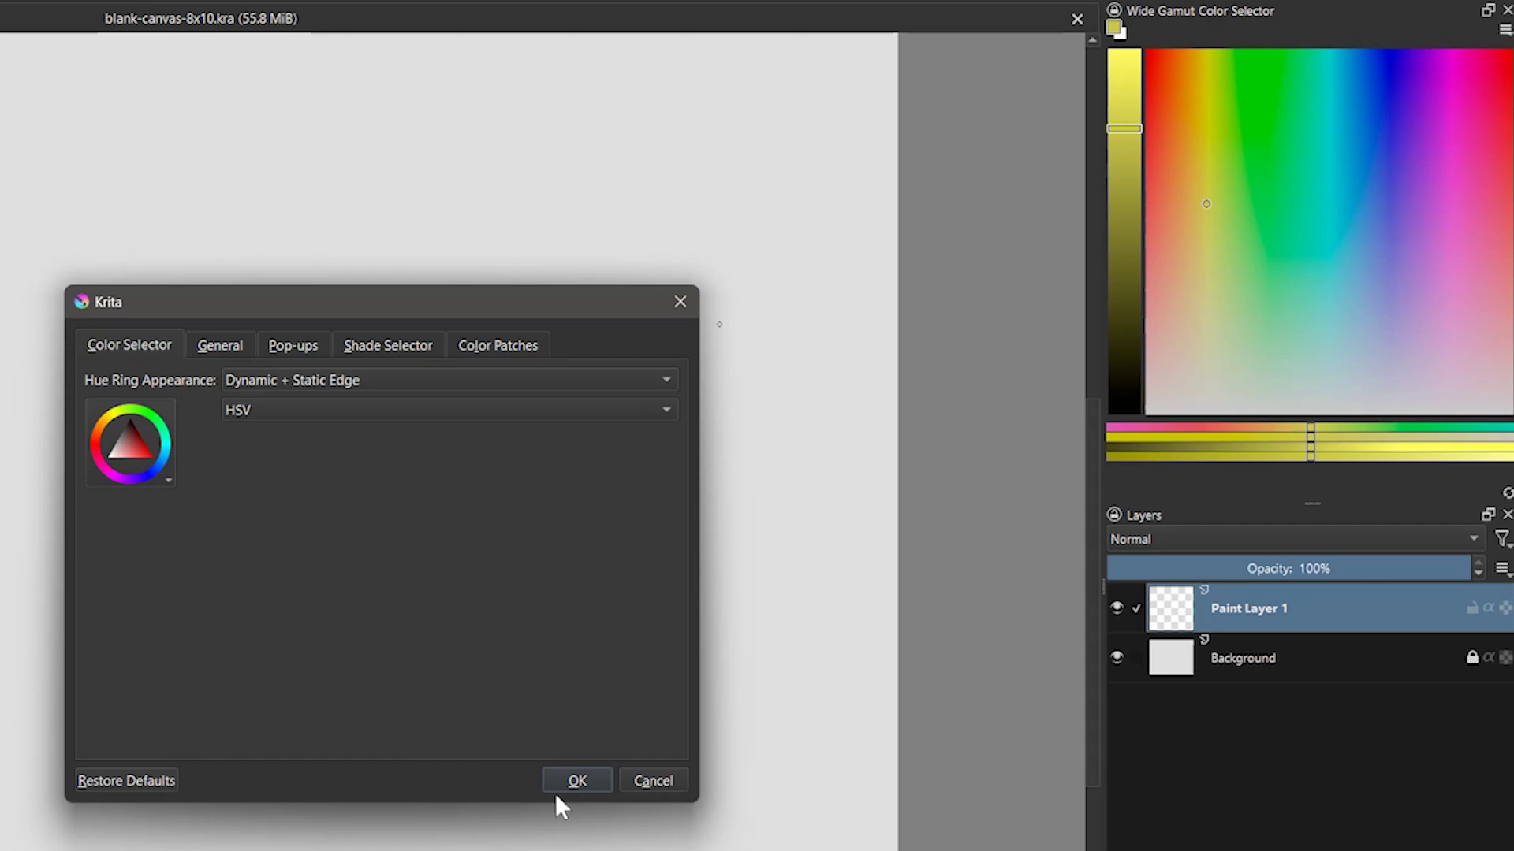
{"action": "left_click", "coordinate": [577, 781]}
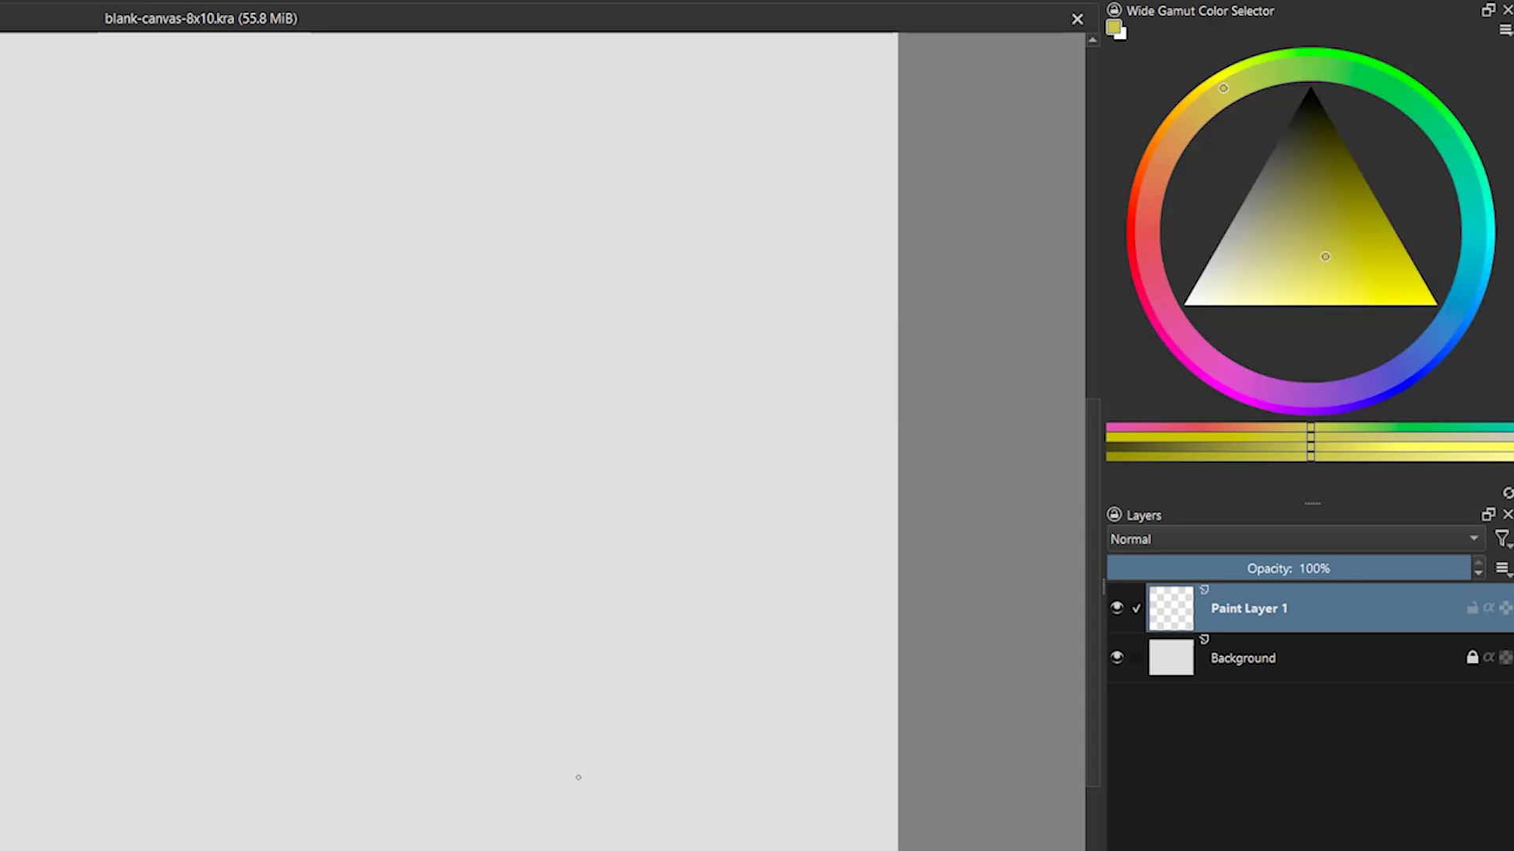